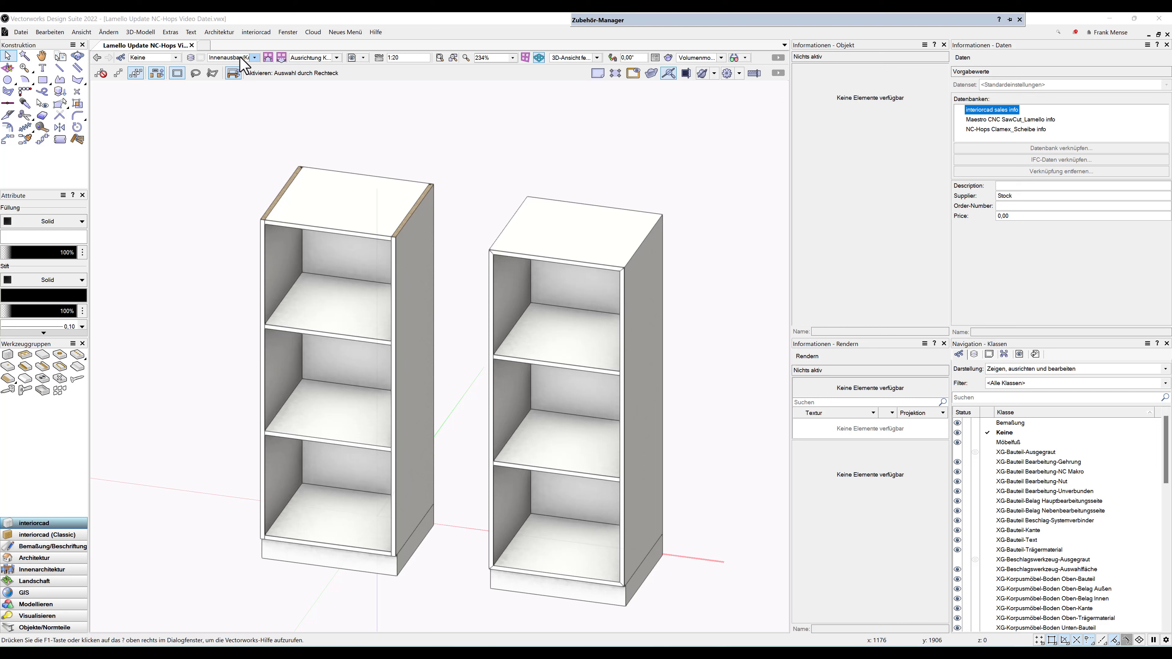
- Open the interiorcad menu to show the Exporte submenu
click(257, 33)
mouse_move(271, 203)
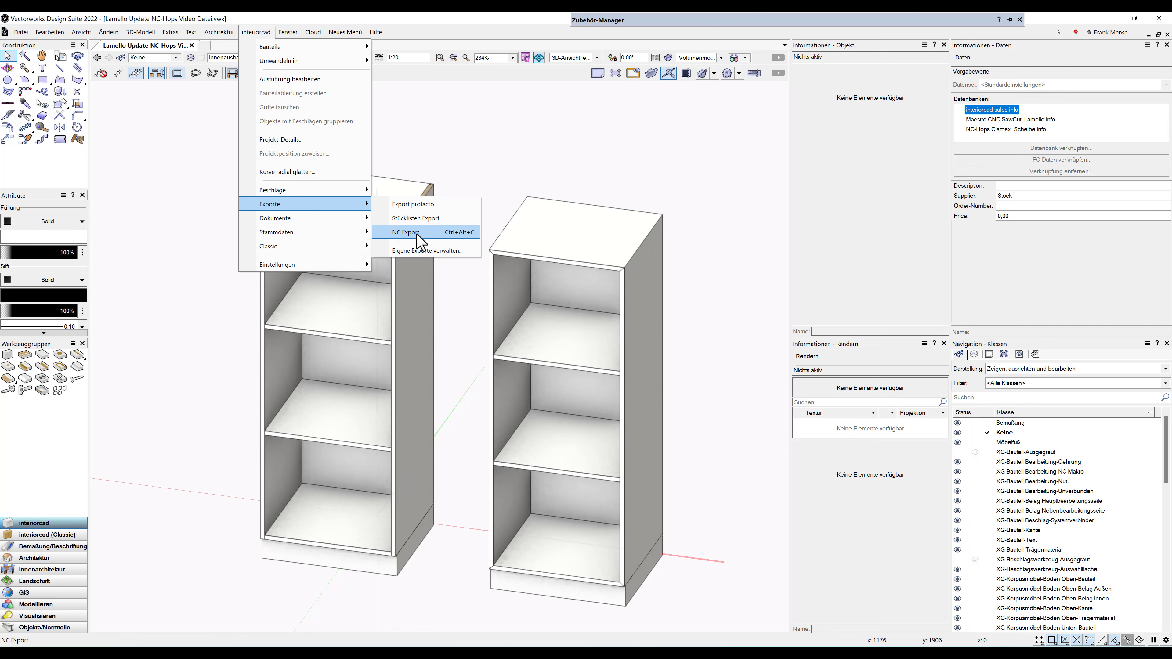
- Set NC-Hops Maschine option 'Benutzerdefinierte Variablen an VARS anhängen' to Ja, then cancel the export
click(417, 233)
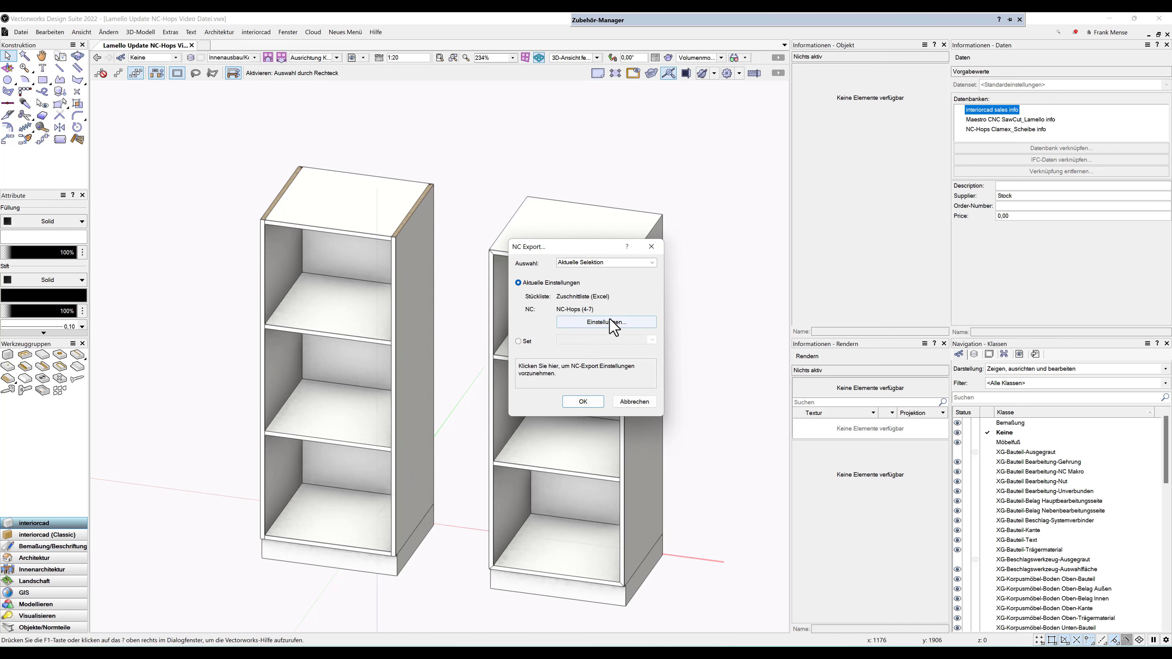
click(592, 325)
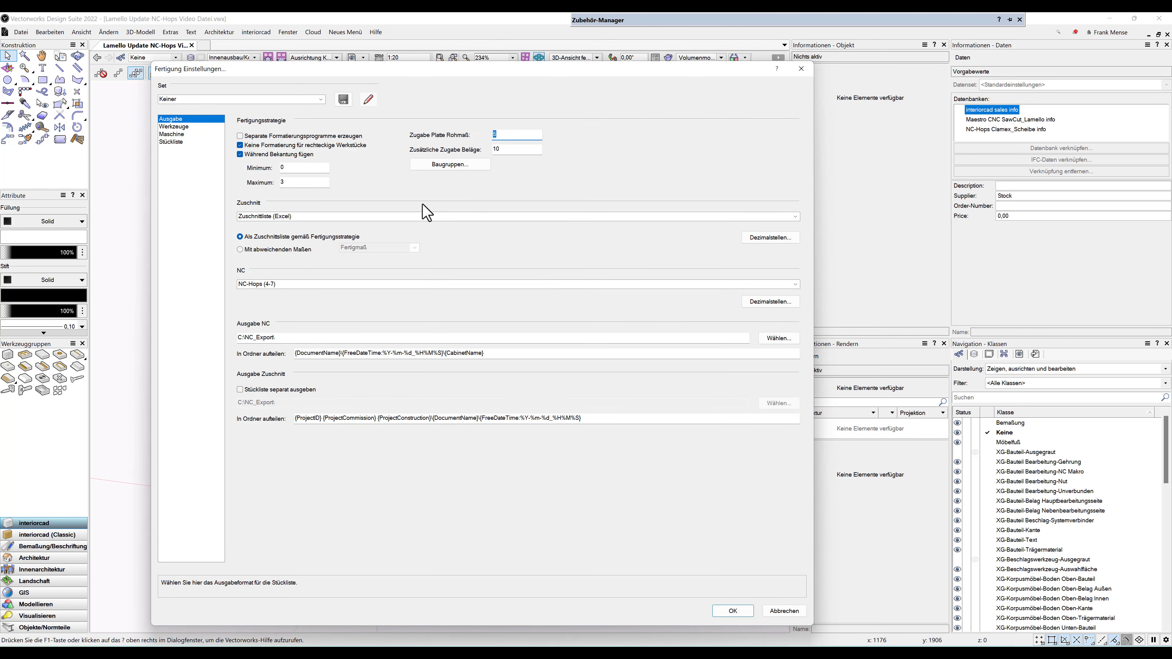
click(172, 134)
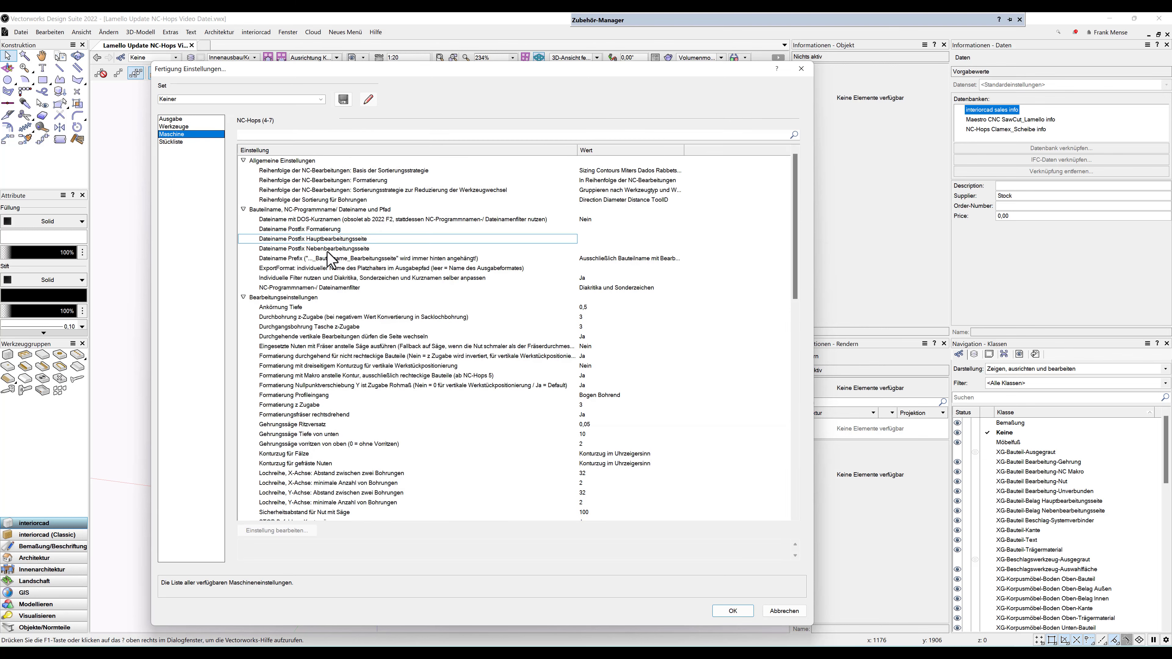
drag(798, 195, 806, 444)
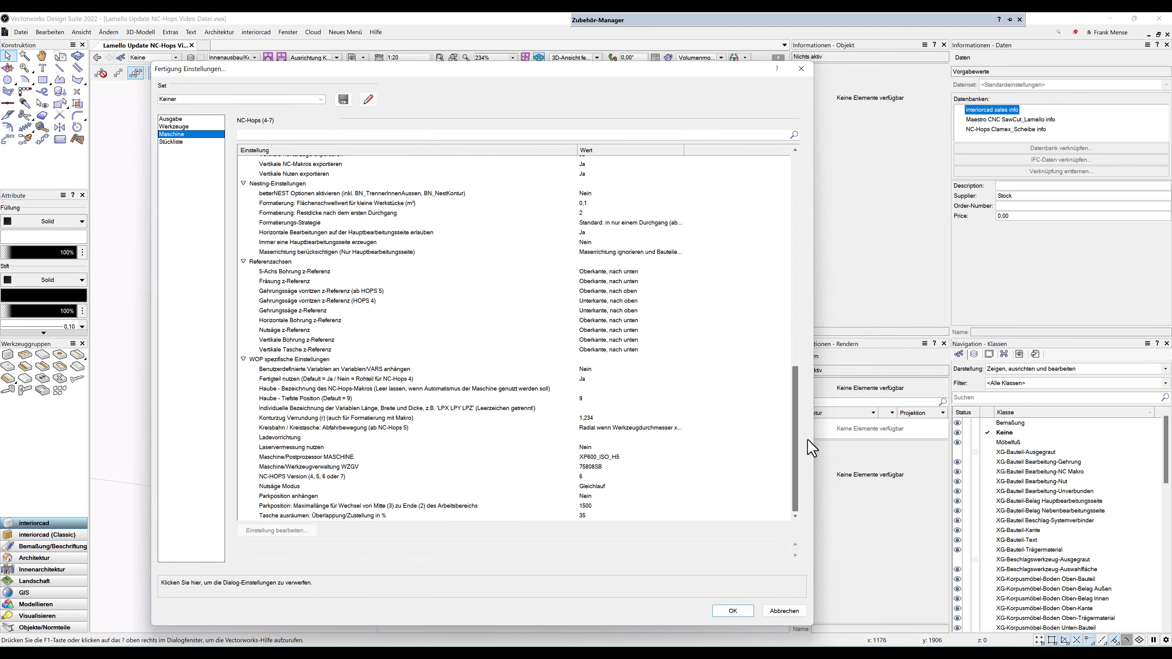
click(359, 369)
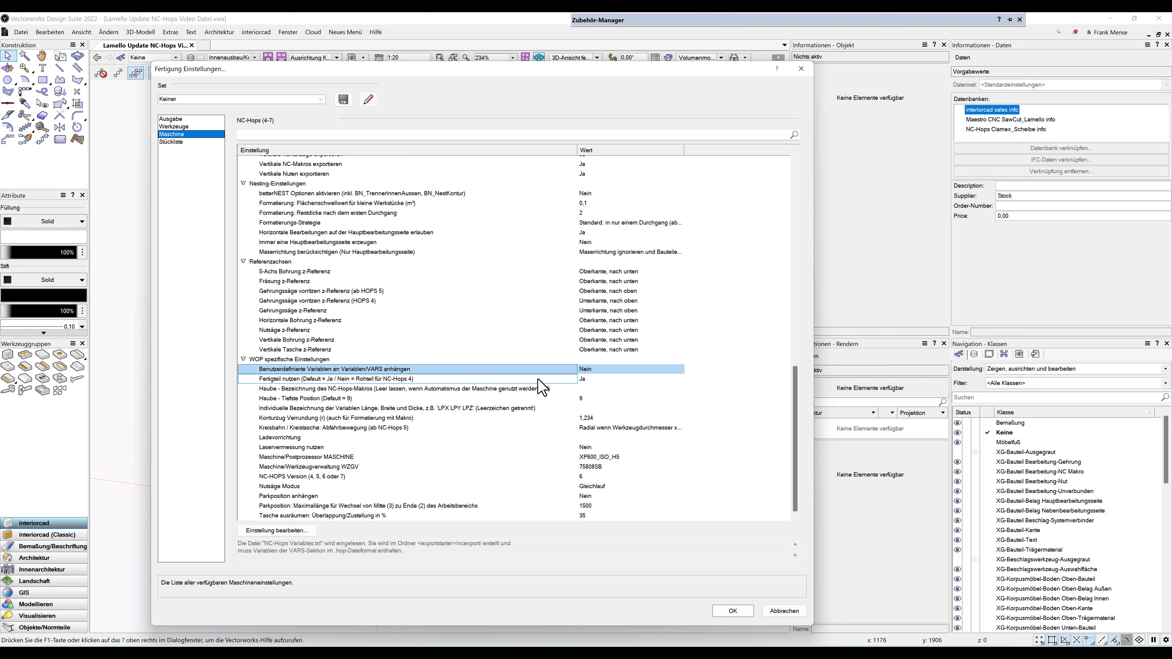
double_click(589, 370)
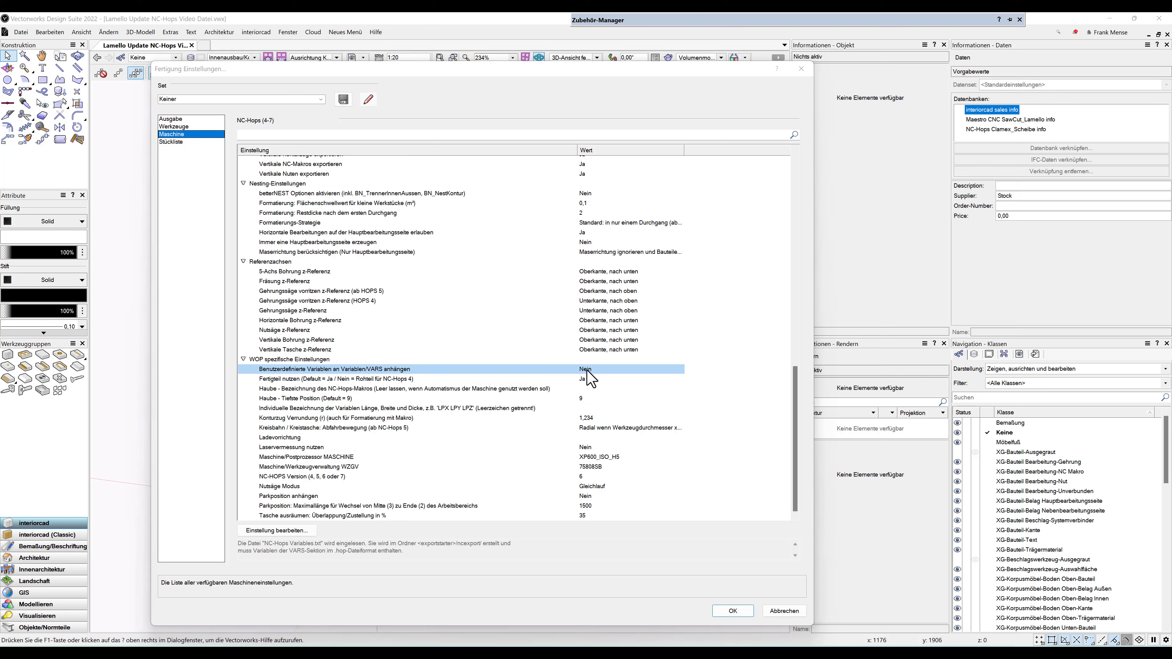
click(404, 326)
click(397, 338)
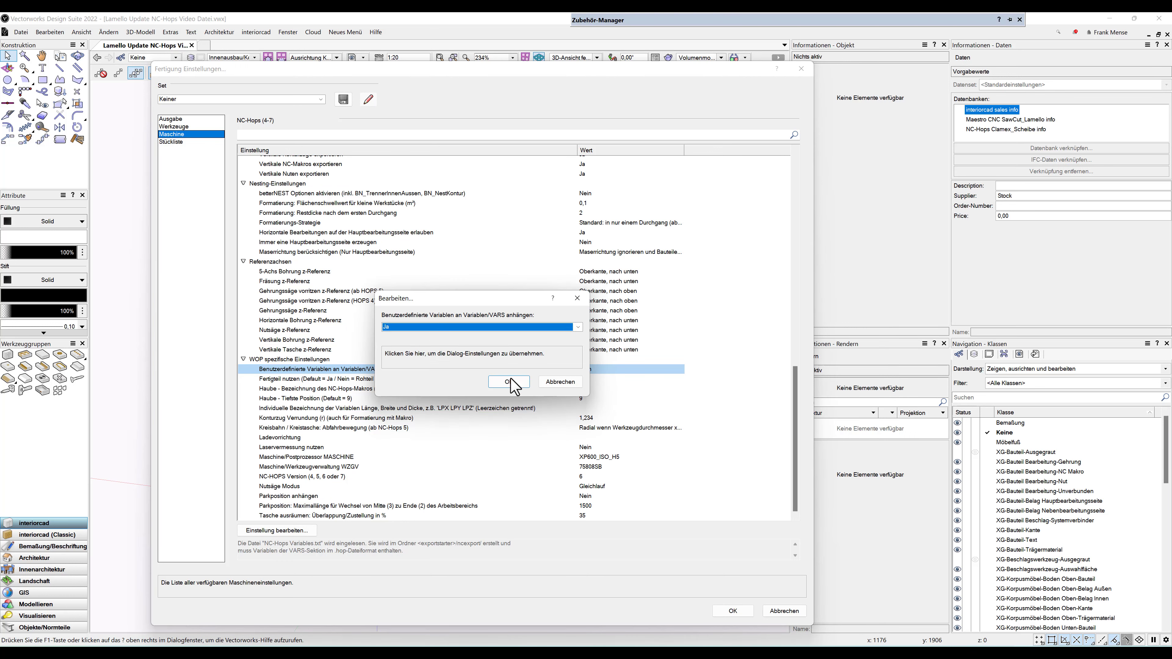
click(508, 381)
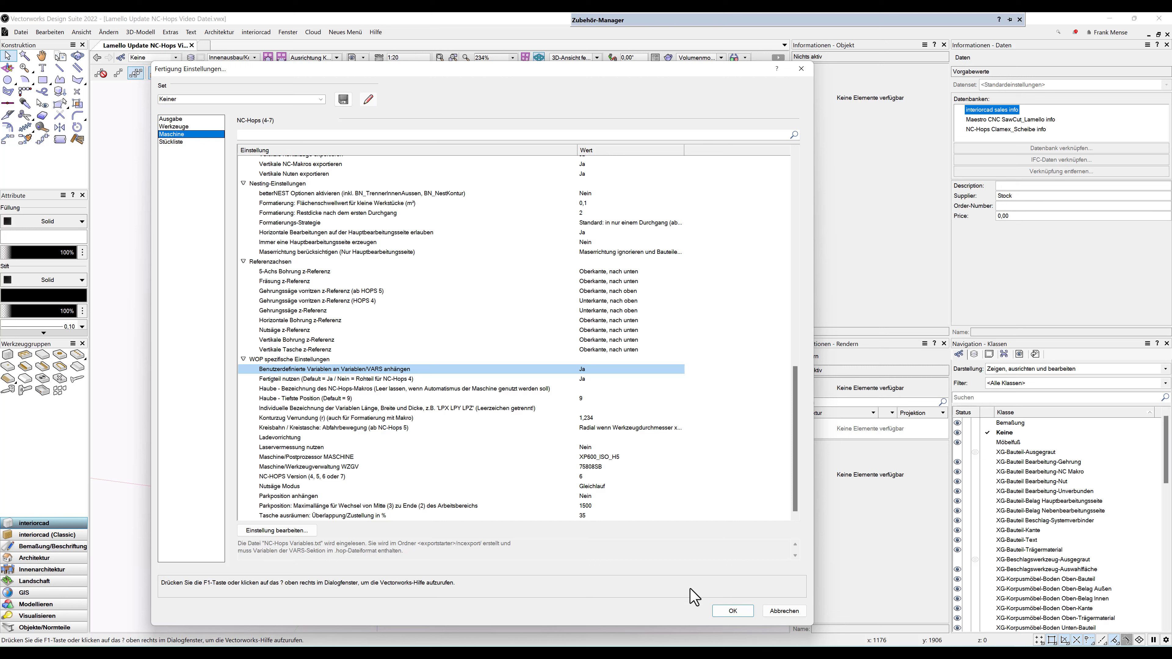
click(728, 610)
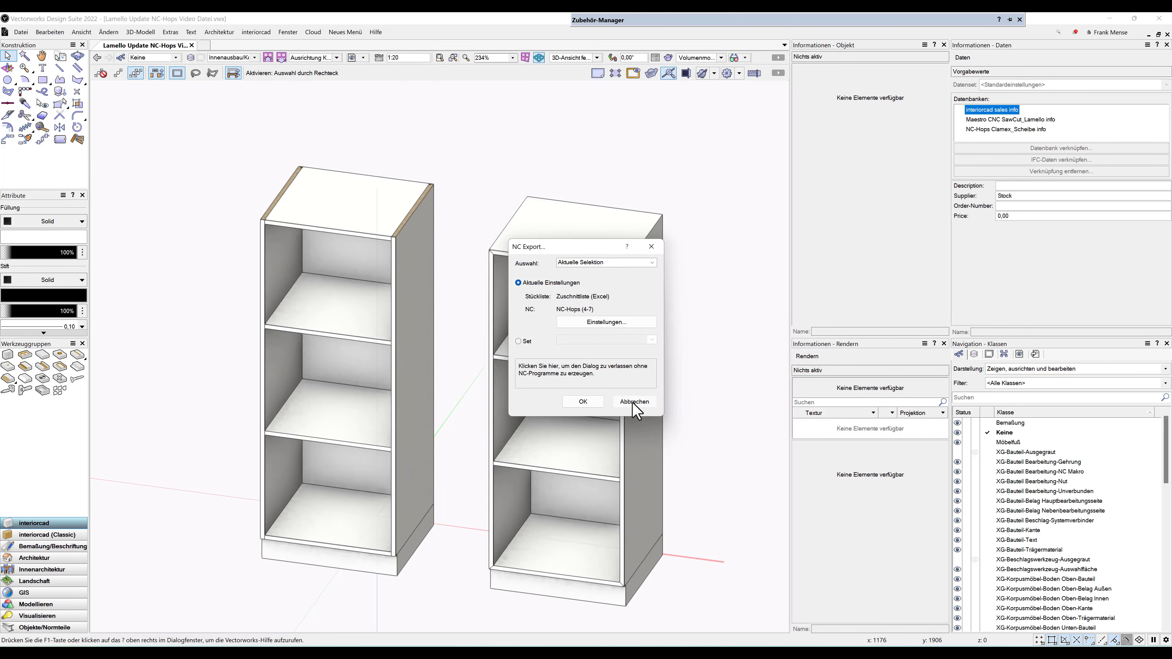
click(633, 403)
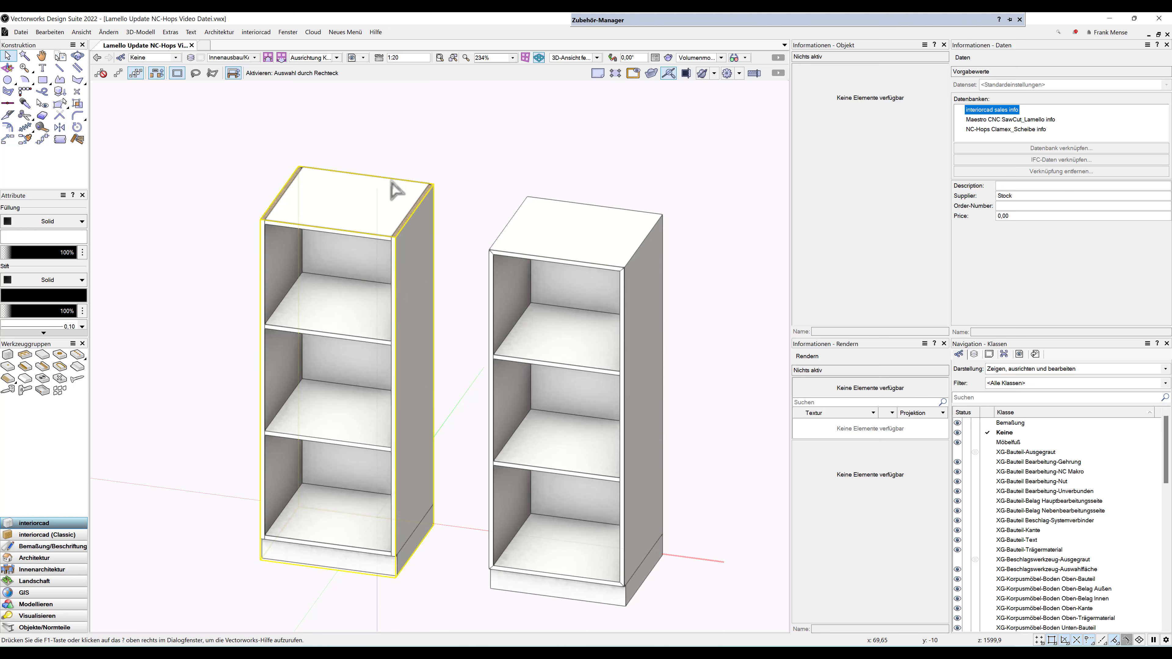
- Export the left cabinet to NC-Hops, then close the export log and output folder
click(395, 190)
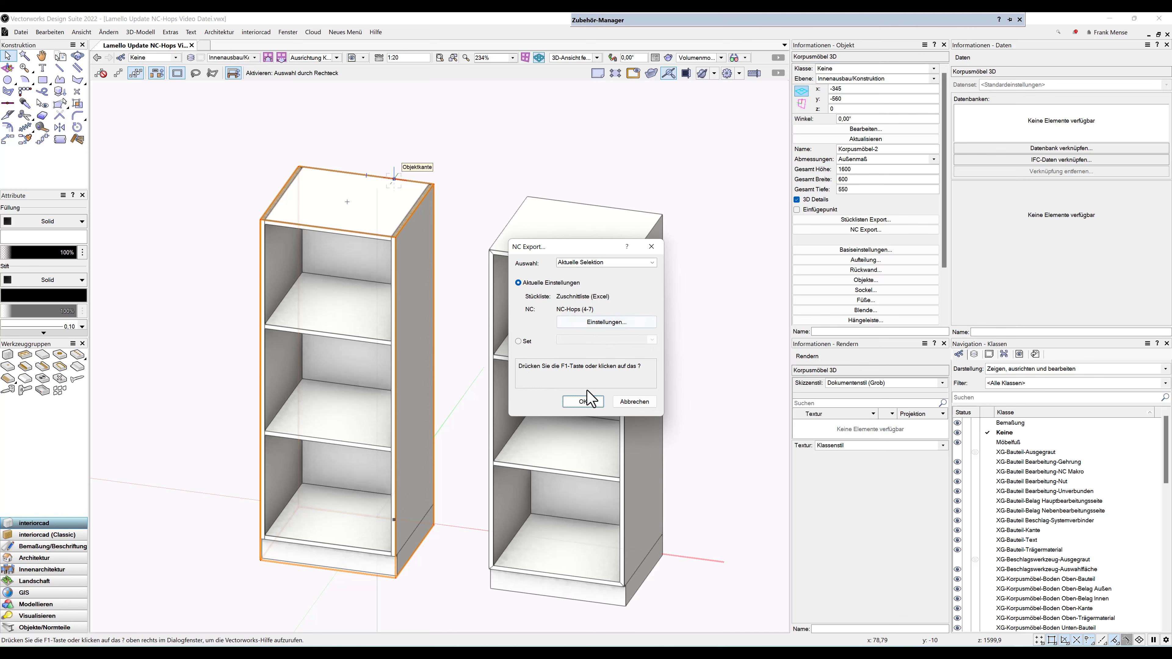
click(584, 401)
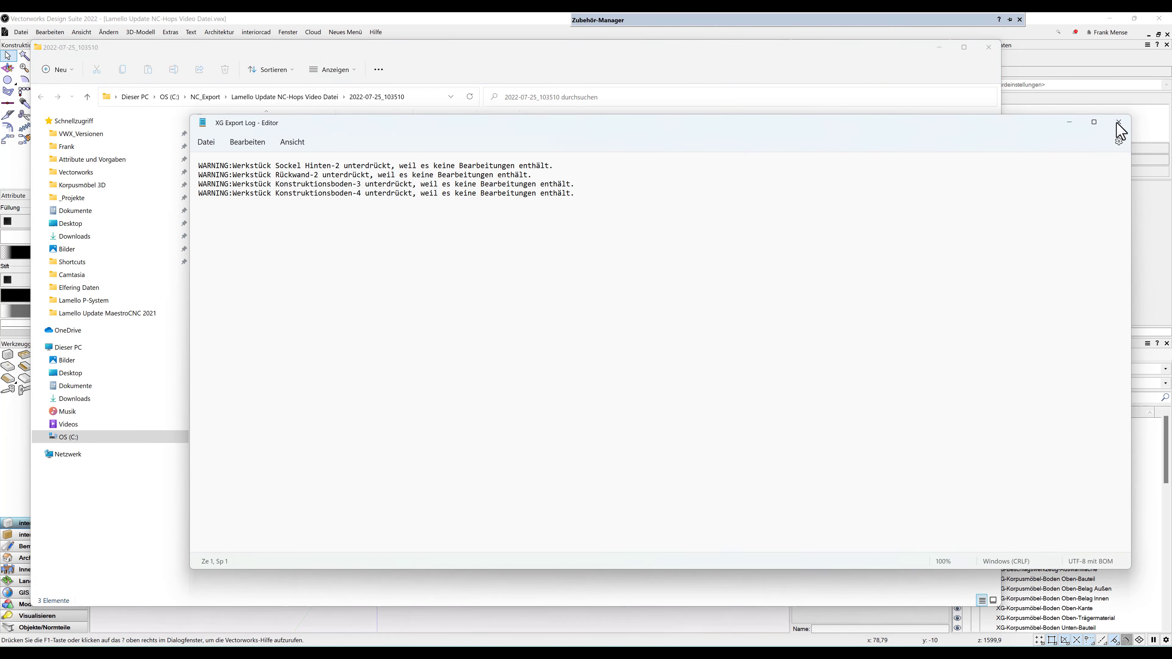
click(1119, 123)
click(989, 47)
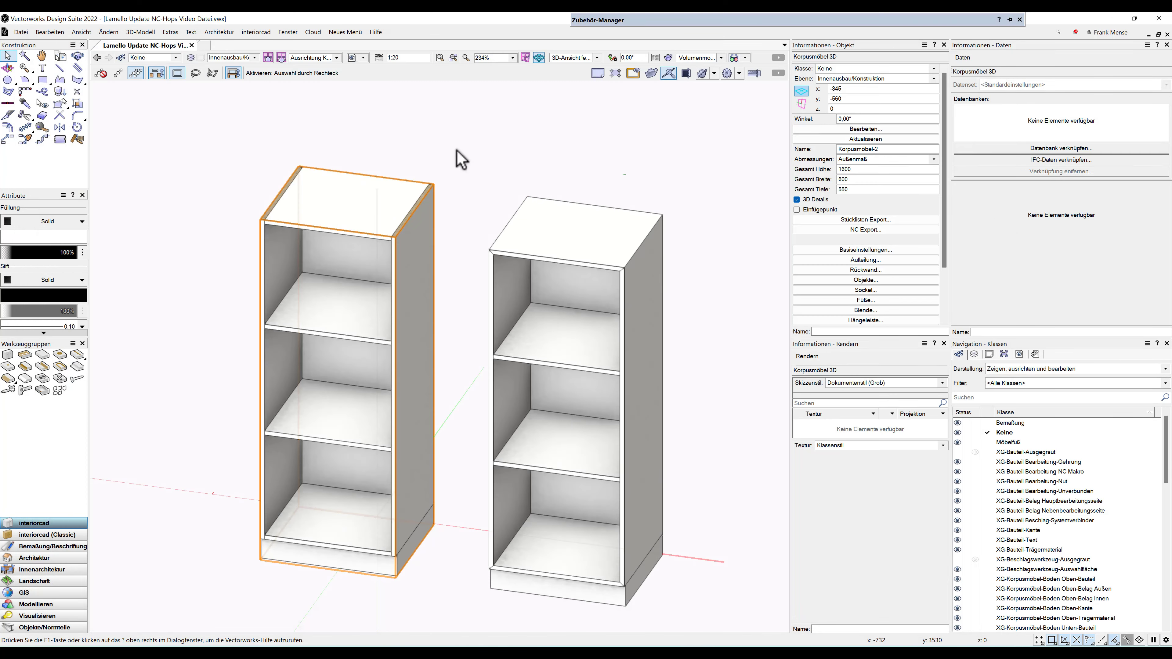
click(458, 156)
- Show the Export Starter folder from interiorcad Einstellungen > Versionsinfo
click(257, 33)
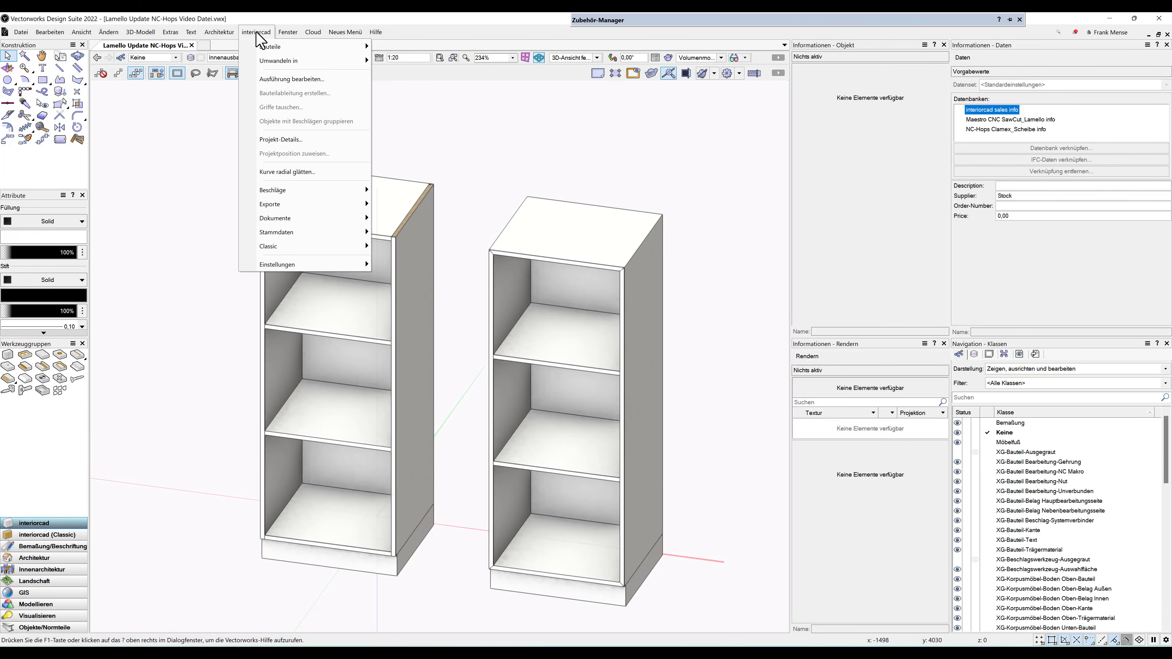
mouse_move(277, 263)
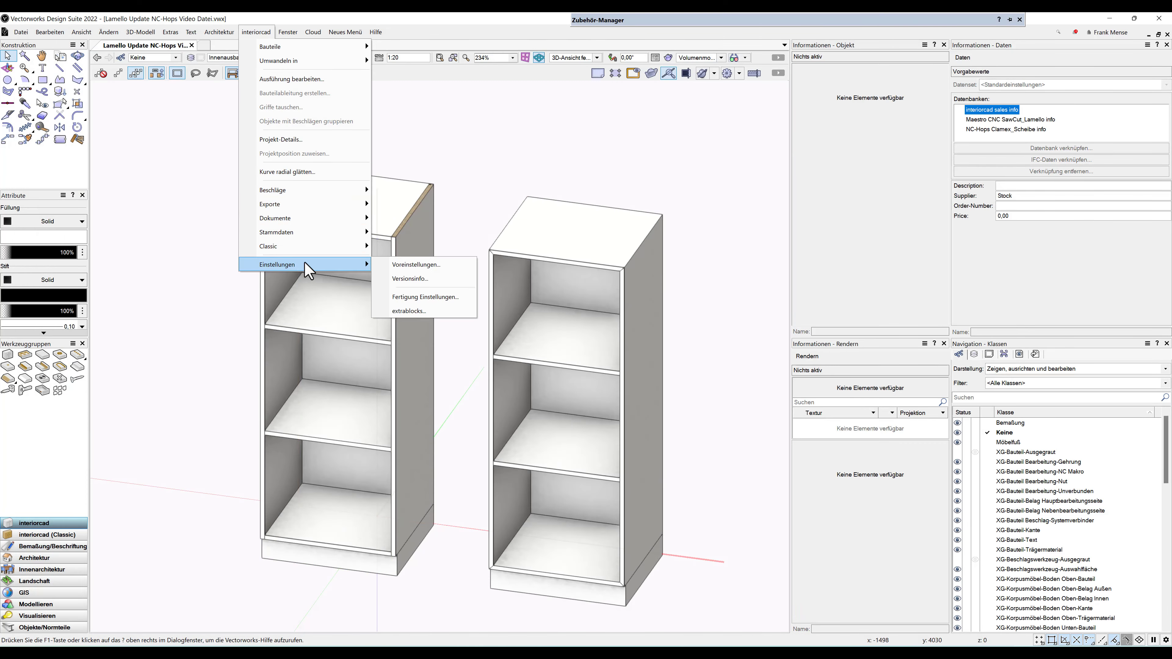
click(411, 280)
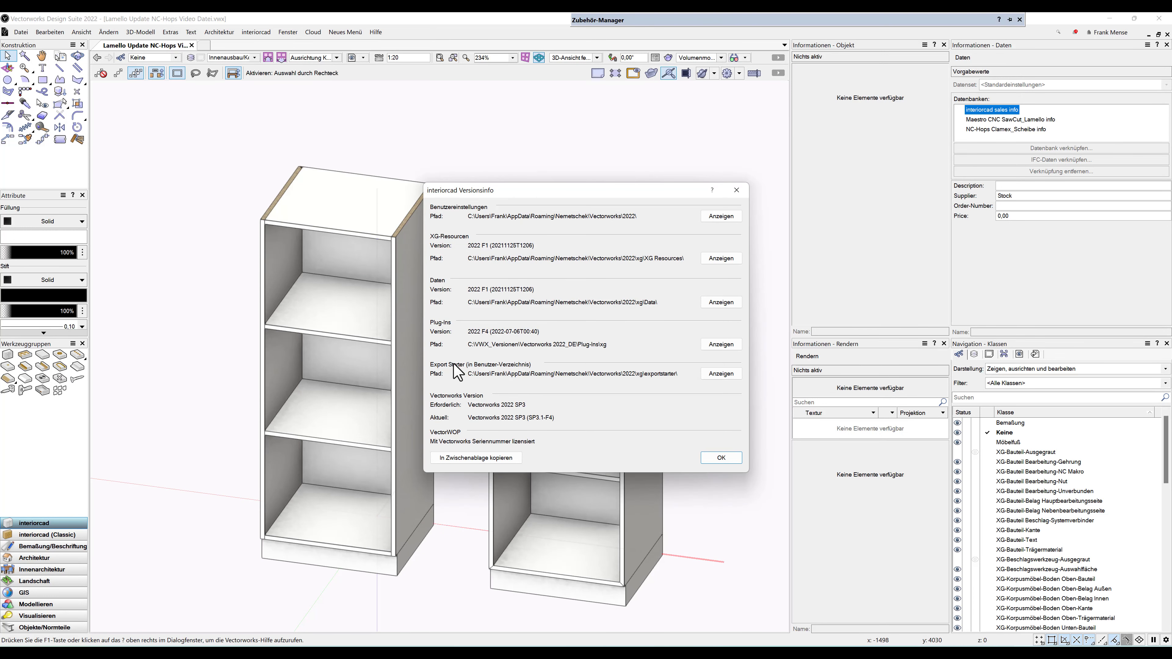
click(720, 375)
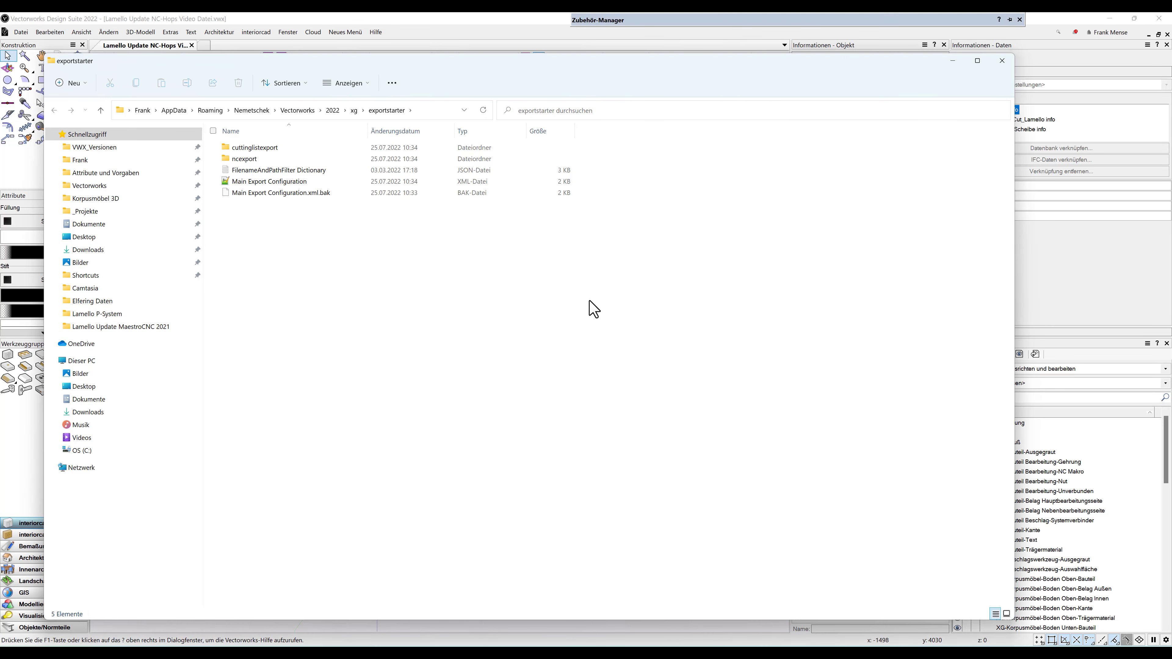
- Open the NC-Hops Variables file from the ncexport folder in Notepad
double_click(244, 159)
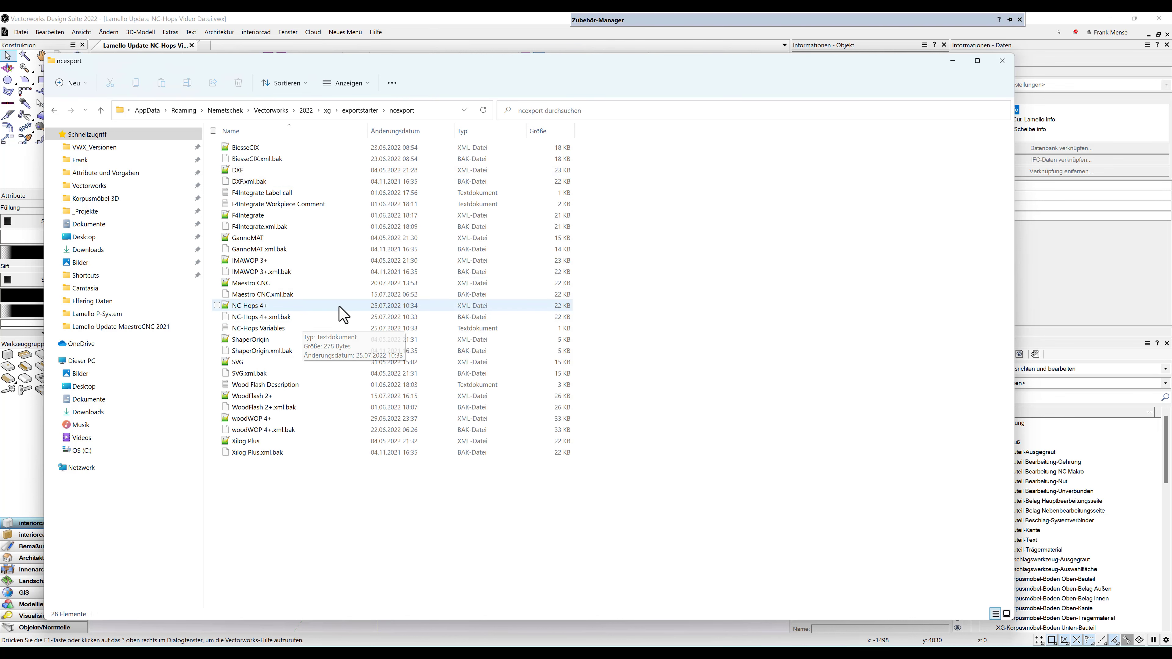
click(254, 316)
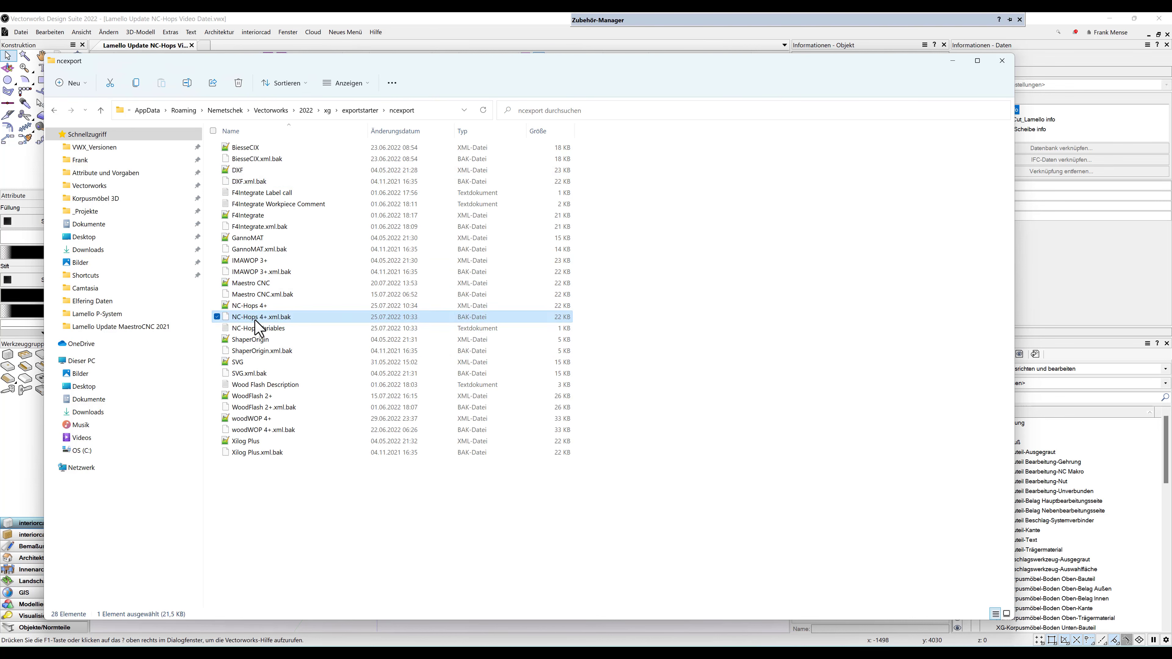
click(255, 329)
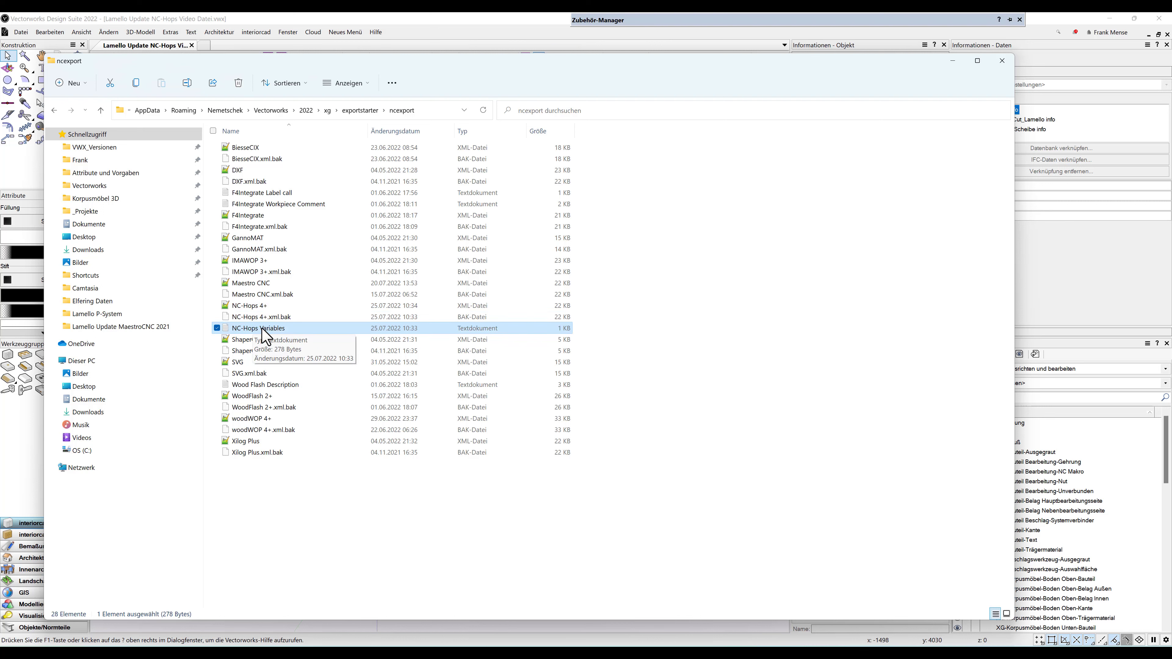
double_click(260, 328)
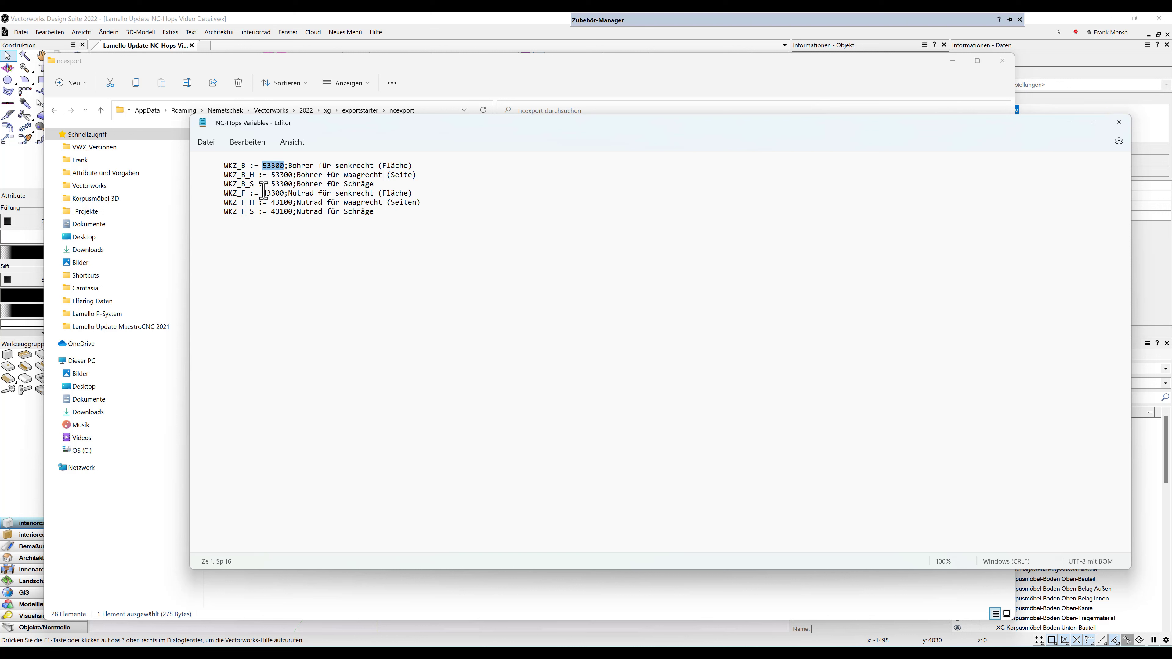
- Change the WKZ_B tool numbers to 18 and the WKZ_F tool numbers to 91
text(18)
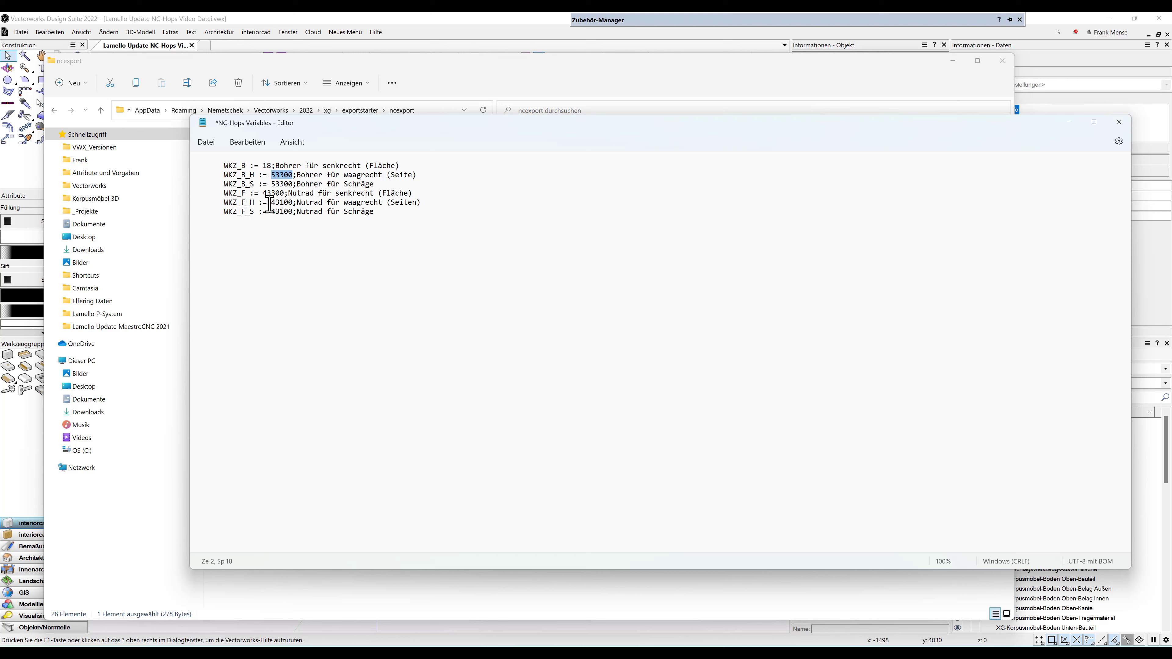
text(18)
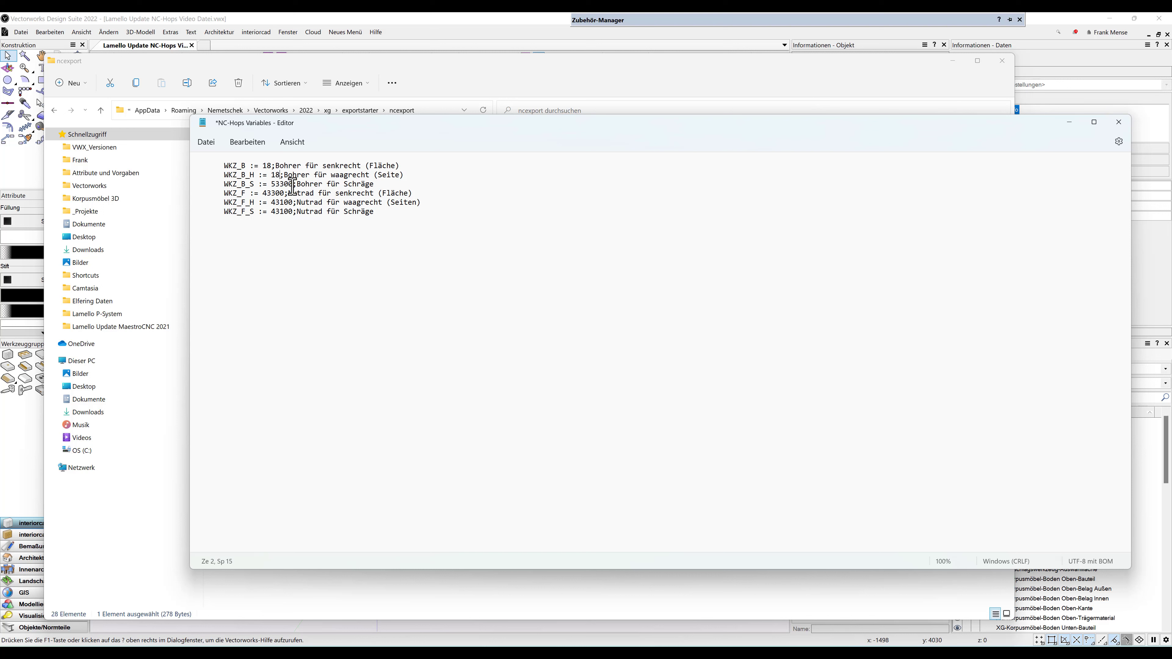
text(1)
text(8)
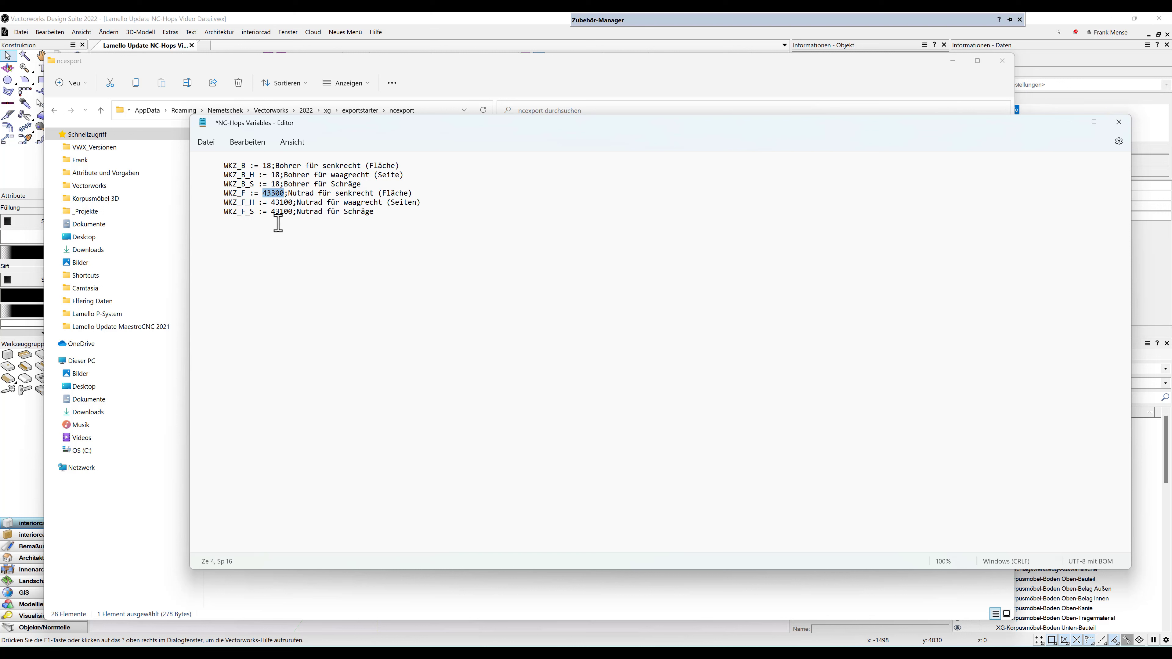
text(91)
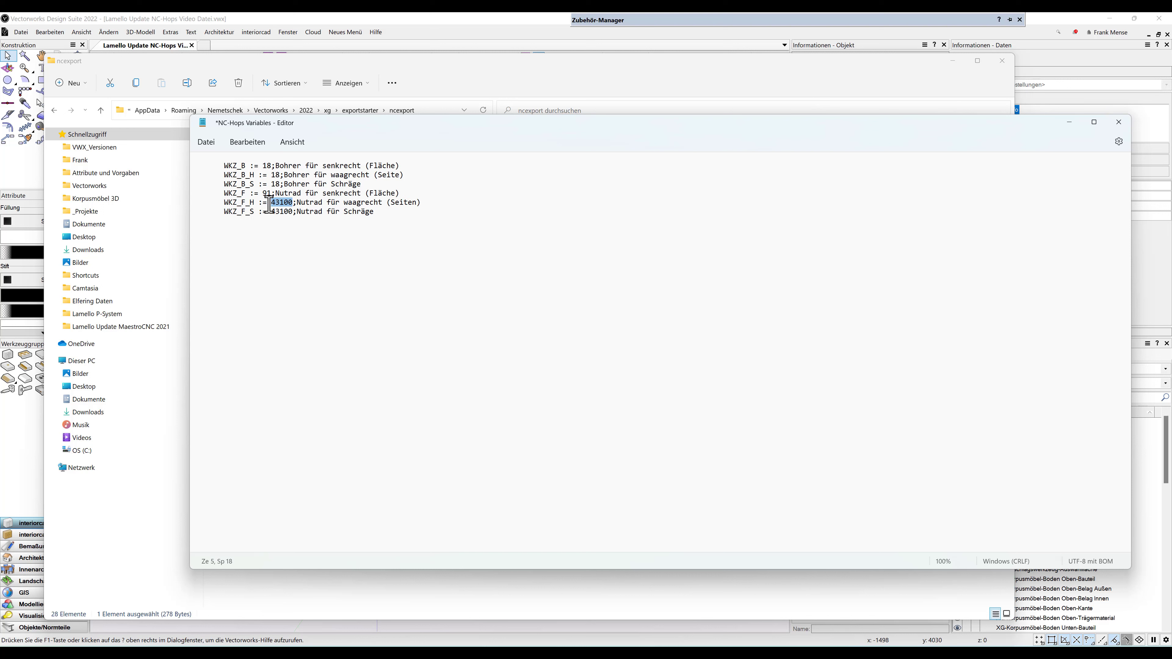
text(91)
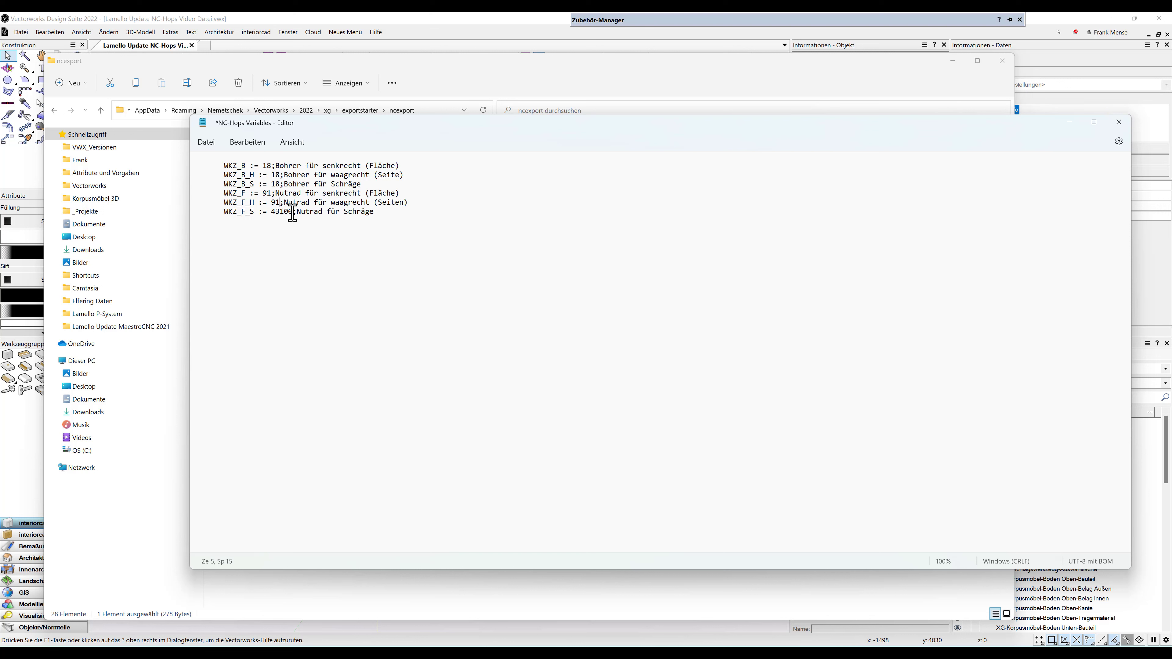
drag(292, 213, 277, 215)
text(91)
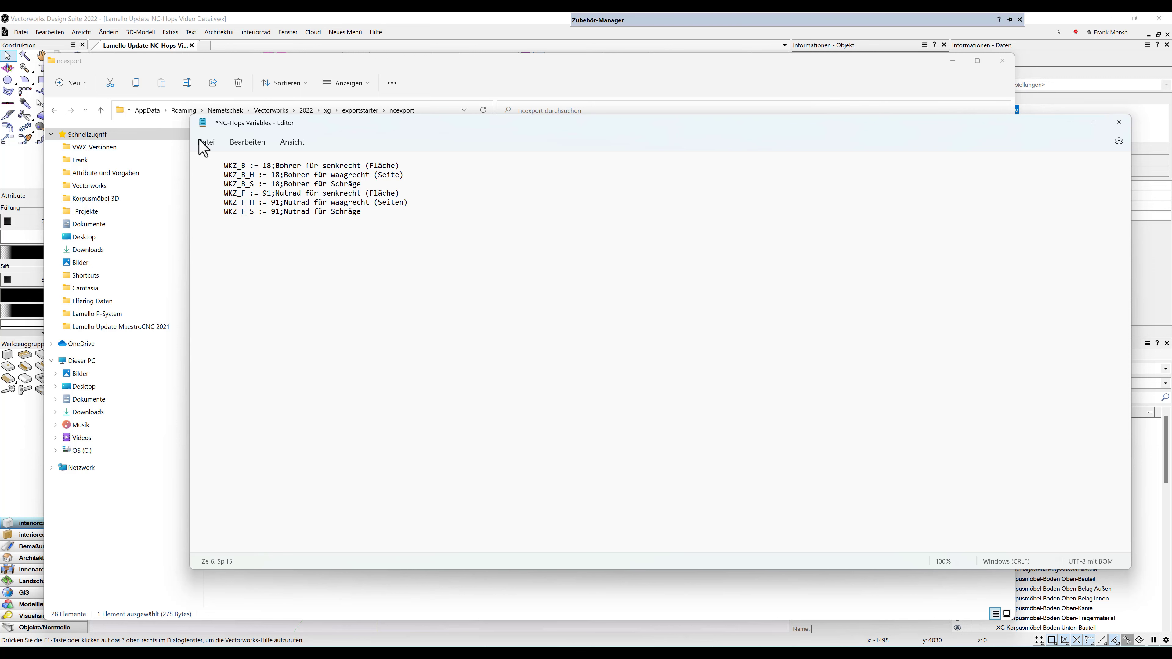
- Save NC-Hops Variables, then close Notepad, the ncexport folder and Versionsinfo
click(206, 142)
click(219, 215)
click(1119, 122)
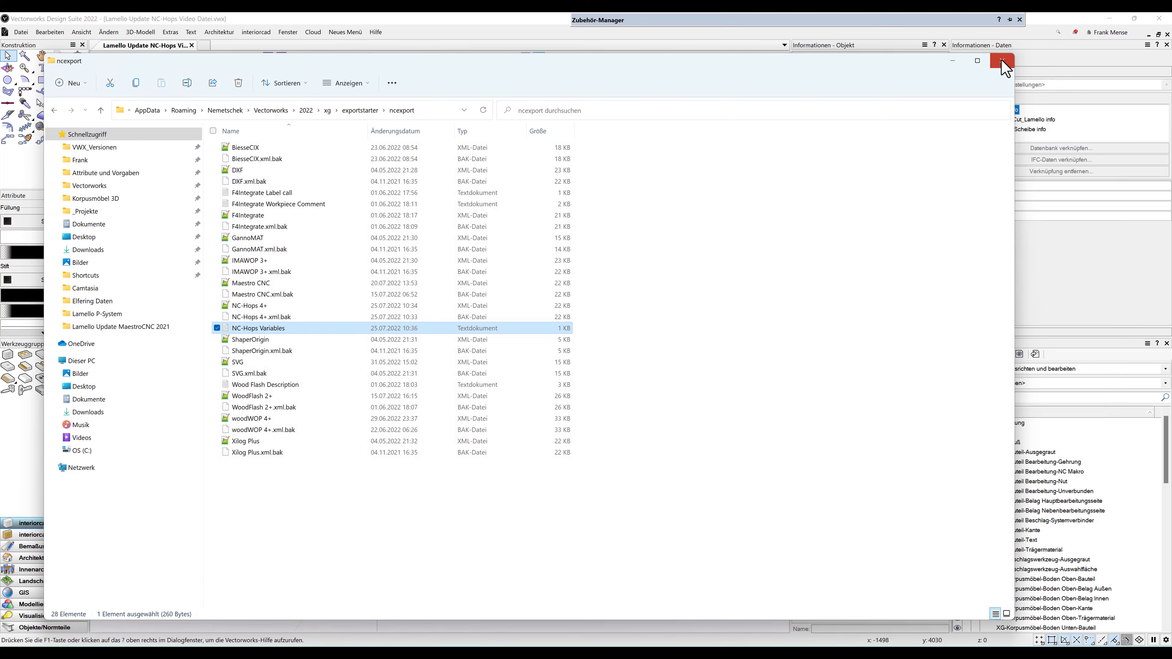
click(1002, 60)
click(720, 457)
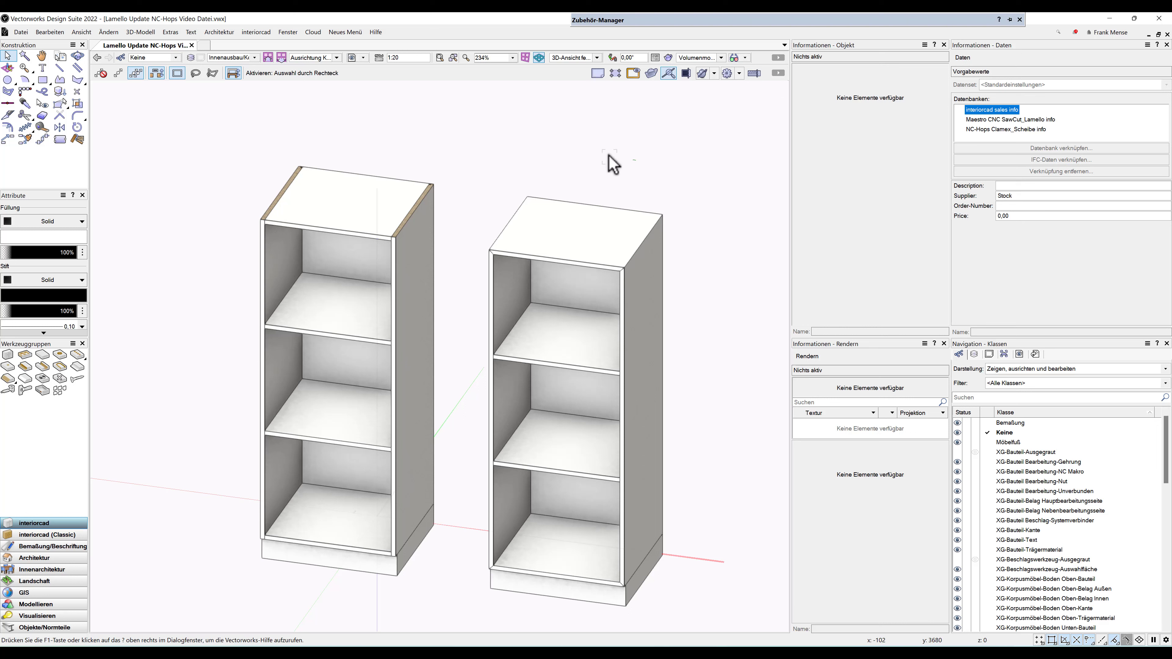
- Open Lamello P-System NC-Hops 2021.vwx from Attribute und Vorgaben > Bauteil > Systemverbinder
click(630, 19)
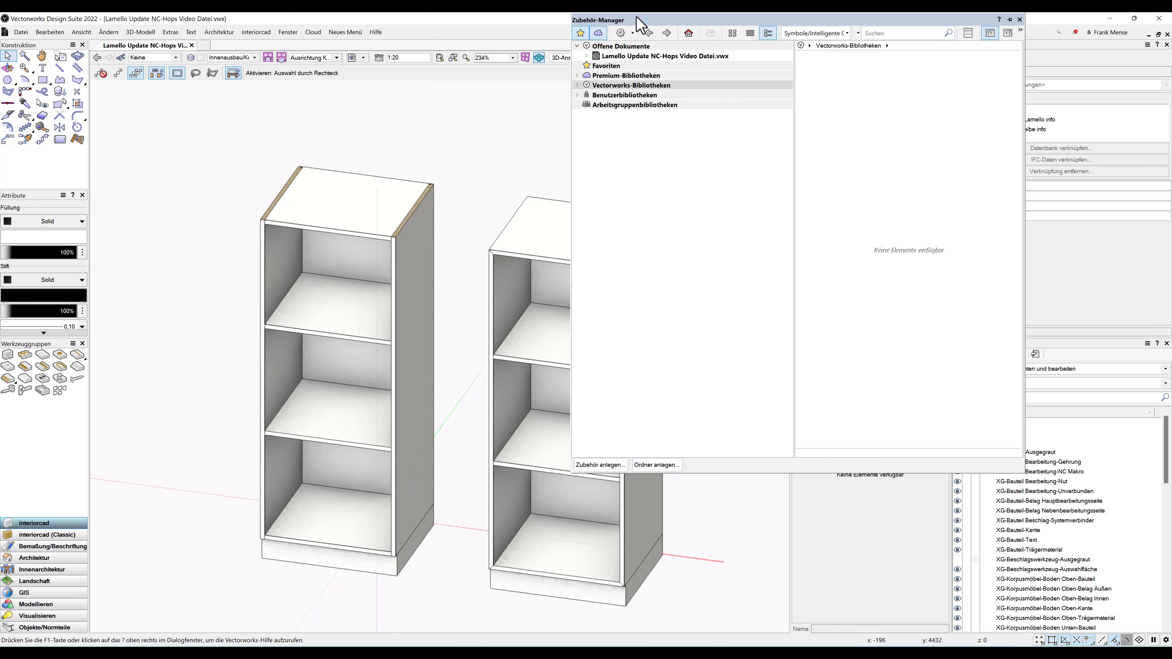
click(577, 85)
click(586, 95)
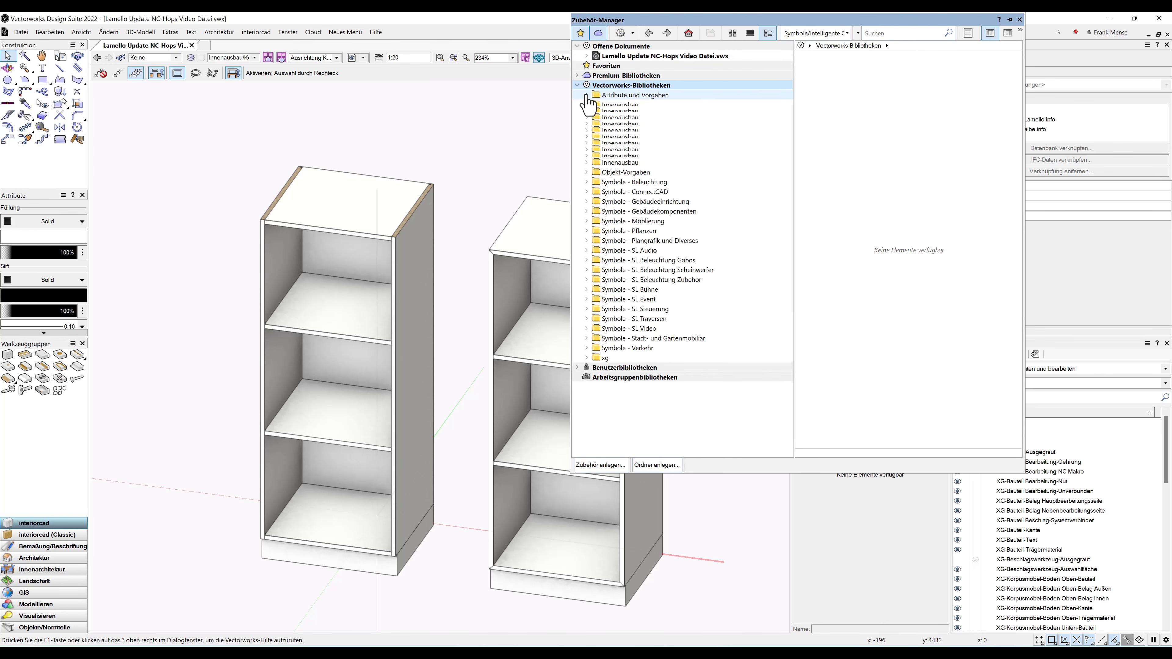
click(596, 133)
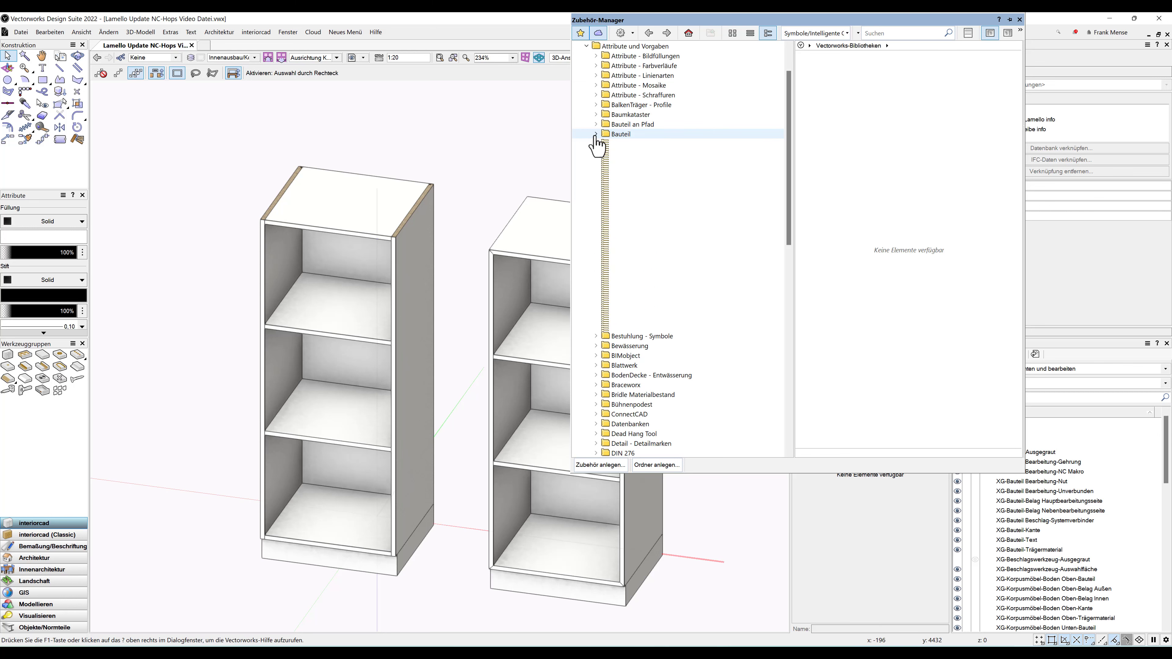
click(605, 330)
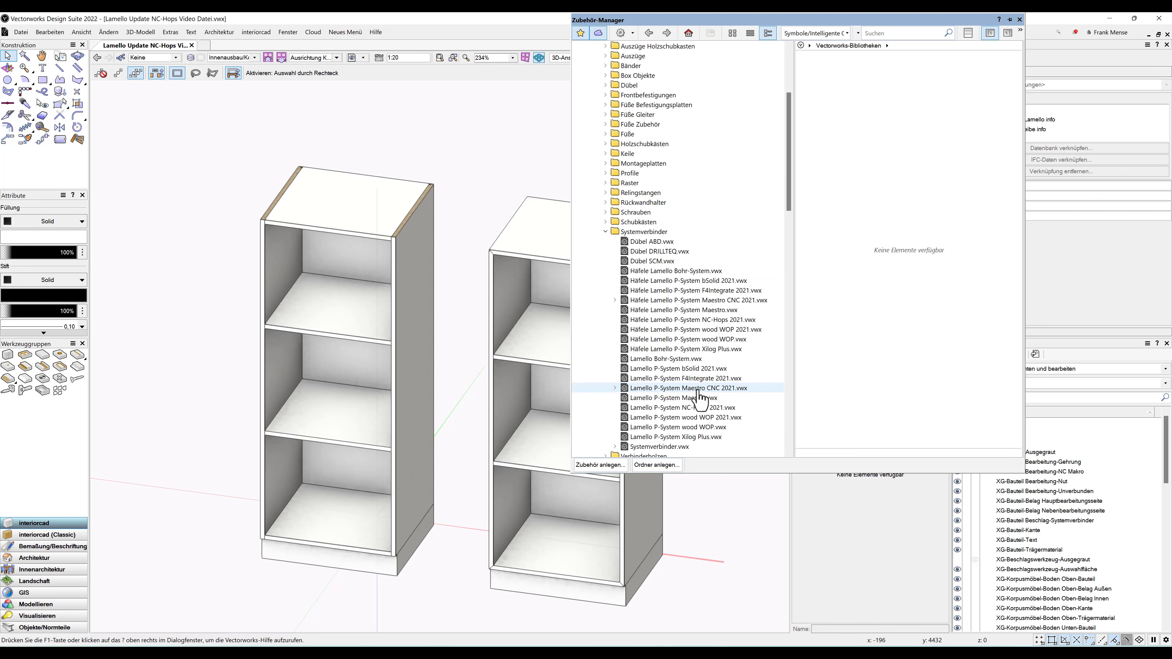
right_click(705, 408)
click(753, 421)
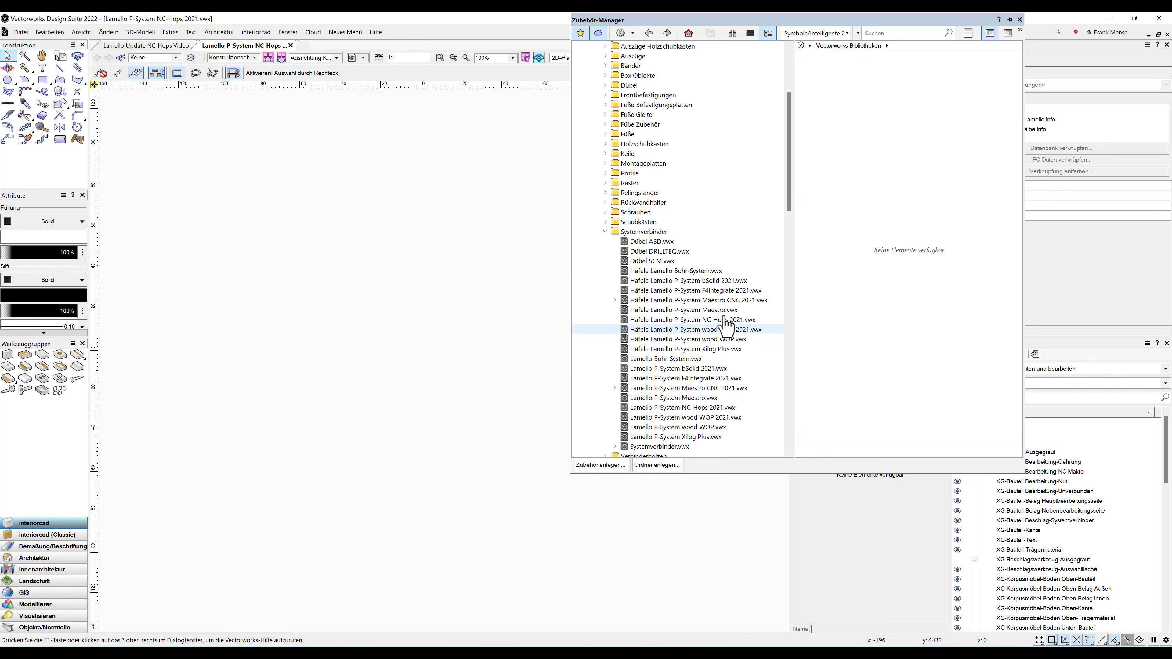
- Edit the 3D representation of Clamex symbol 145334
click(624, 54)
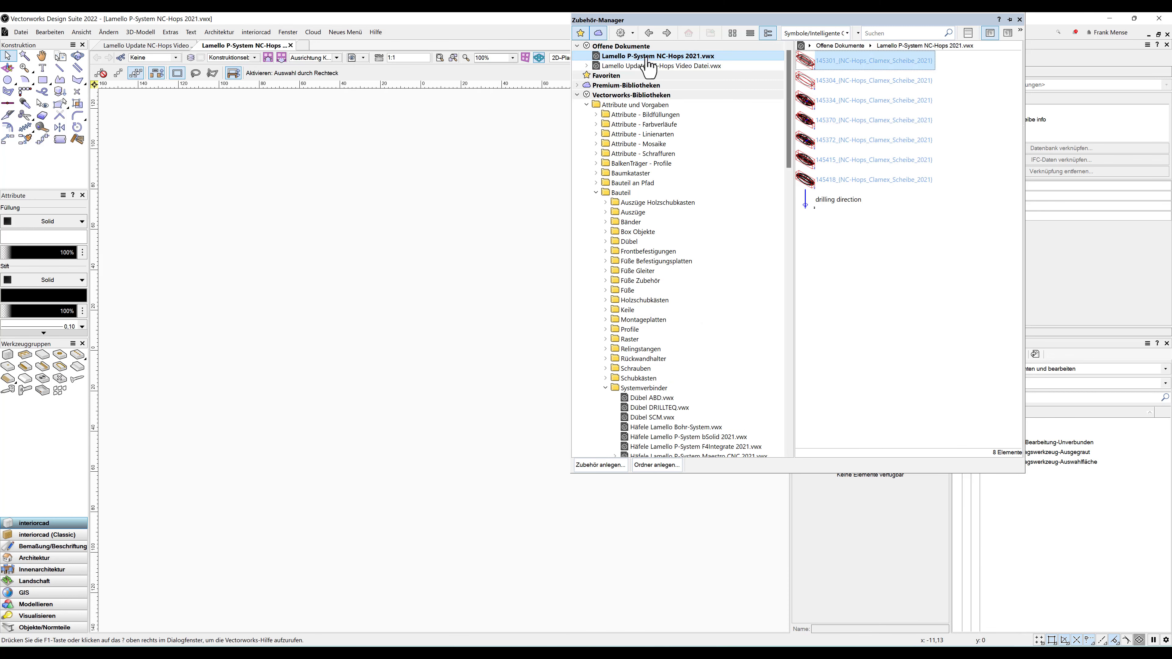
click(843, 102)
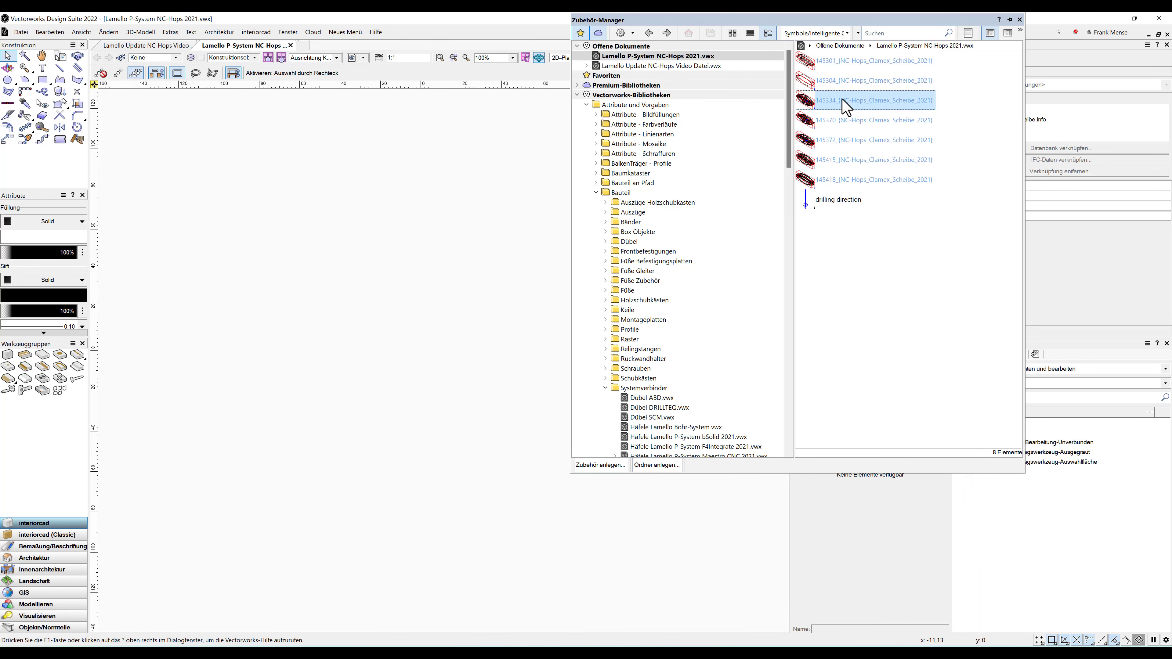
right_click(859, 108)
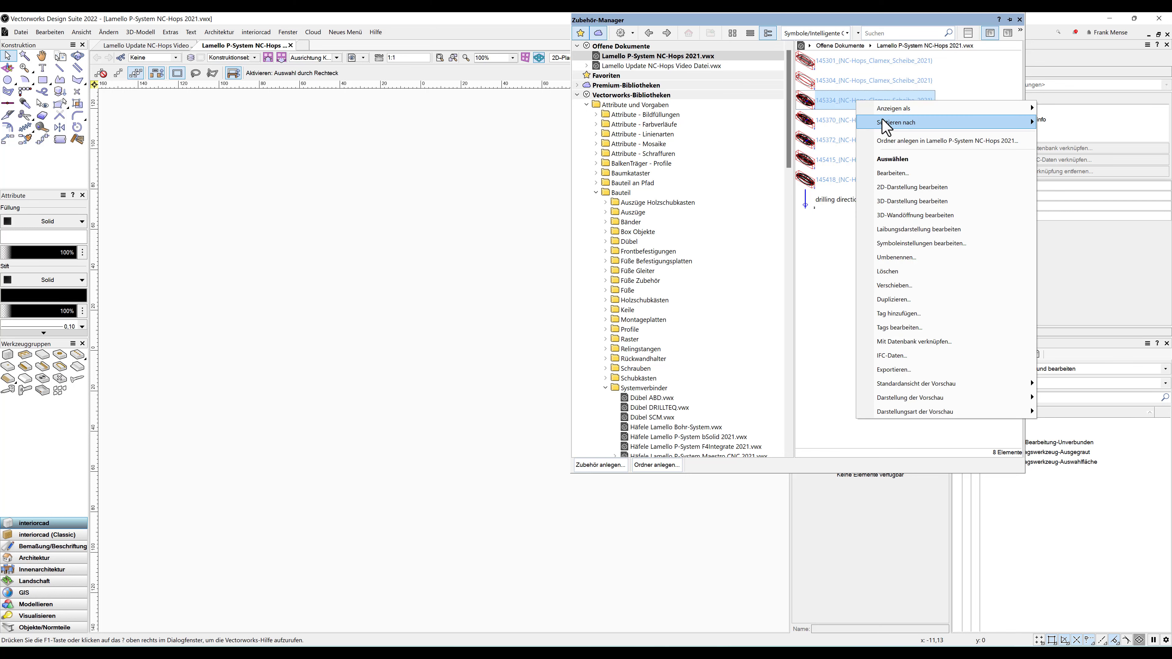
click(885, 206)
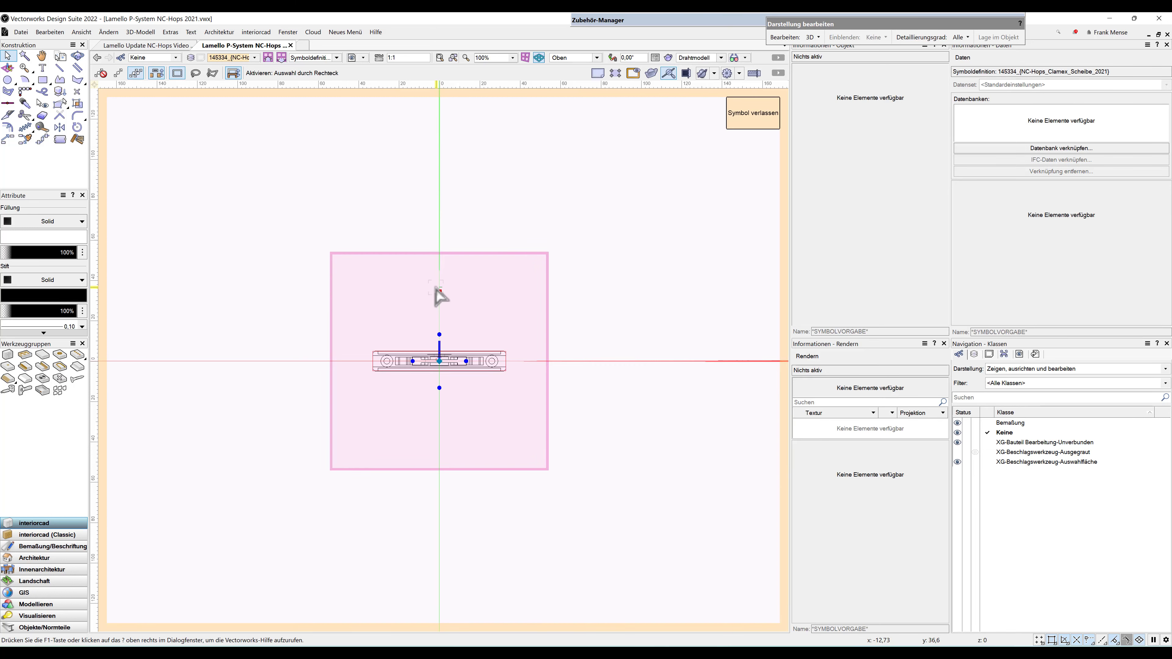
- Select the NC Makro object and review its SEITL_ZUST 1,4 and B_D 6 values
click(483, 307)
scroll(504, 319, up, 3)
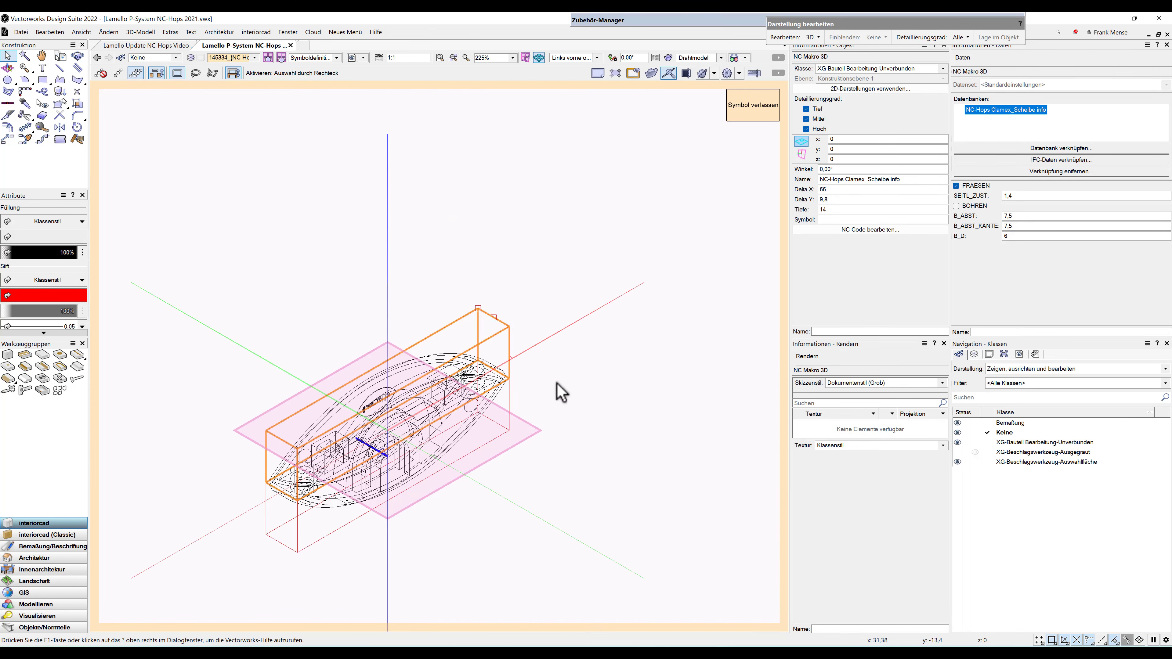
mouse_move(557, 392)
middle_down()
mouse_move(607, 281)
mouse_move(617, 291)
middle_up()
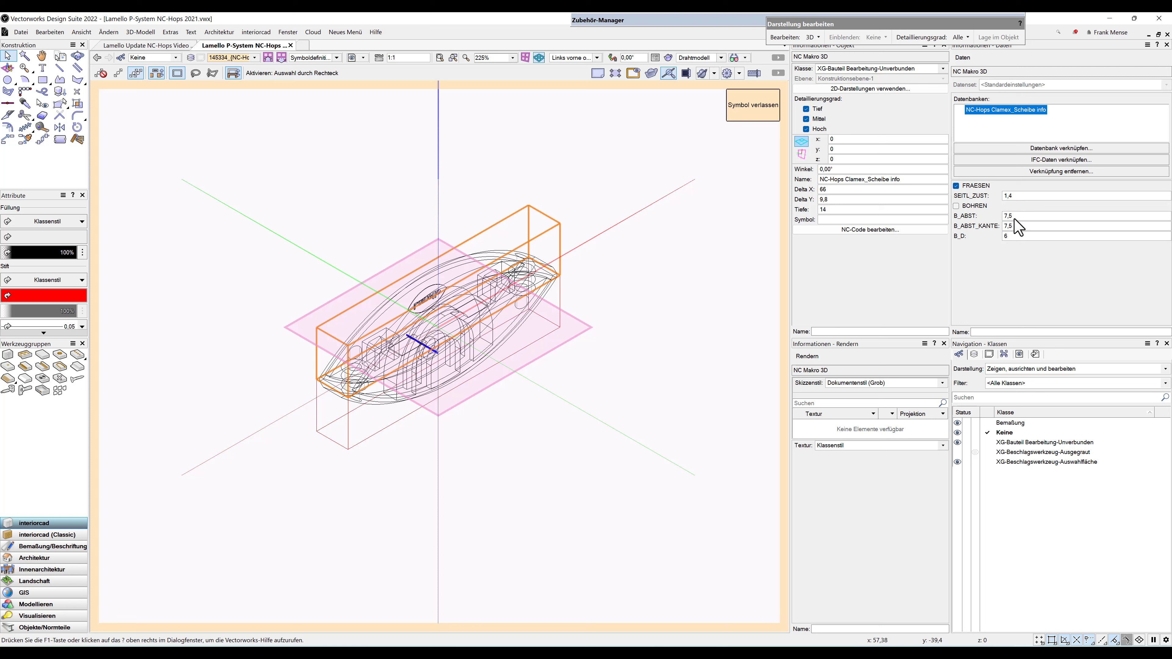
click(1017, 196)
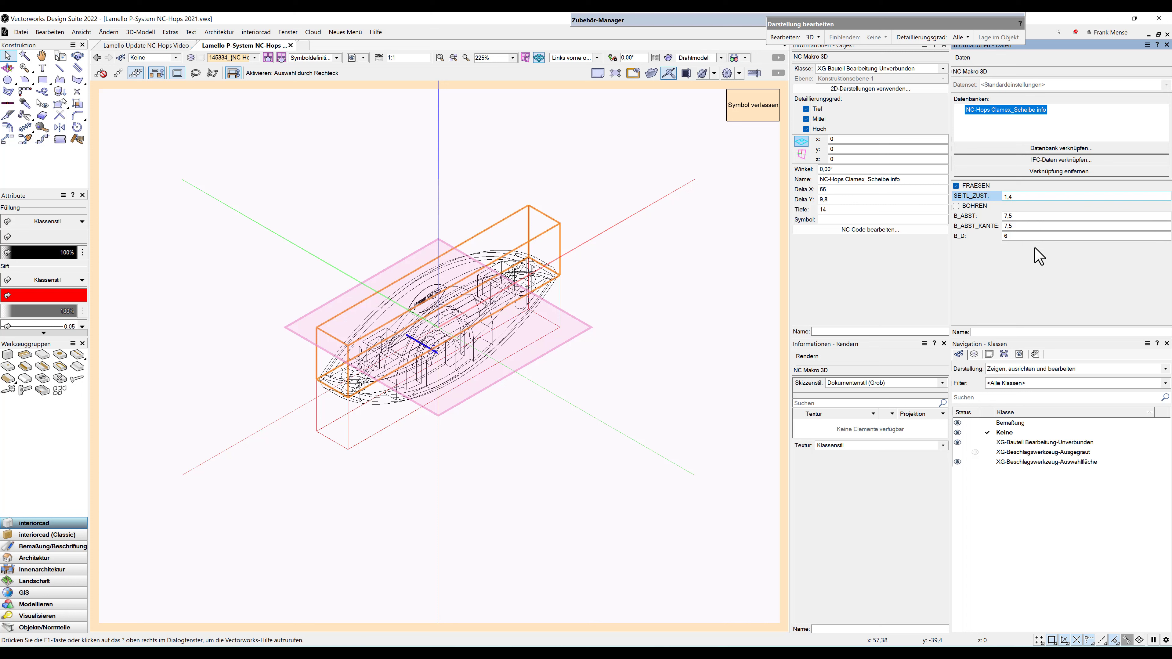
click(1018, 236)
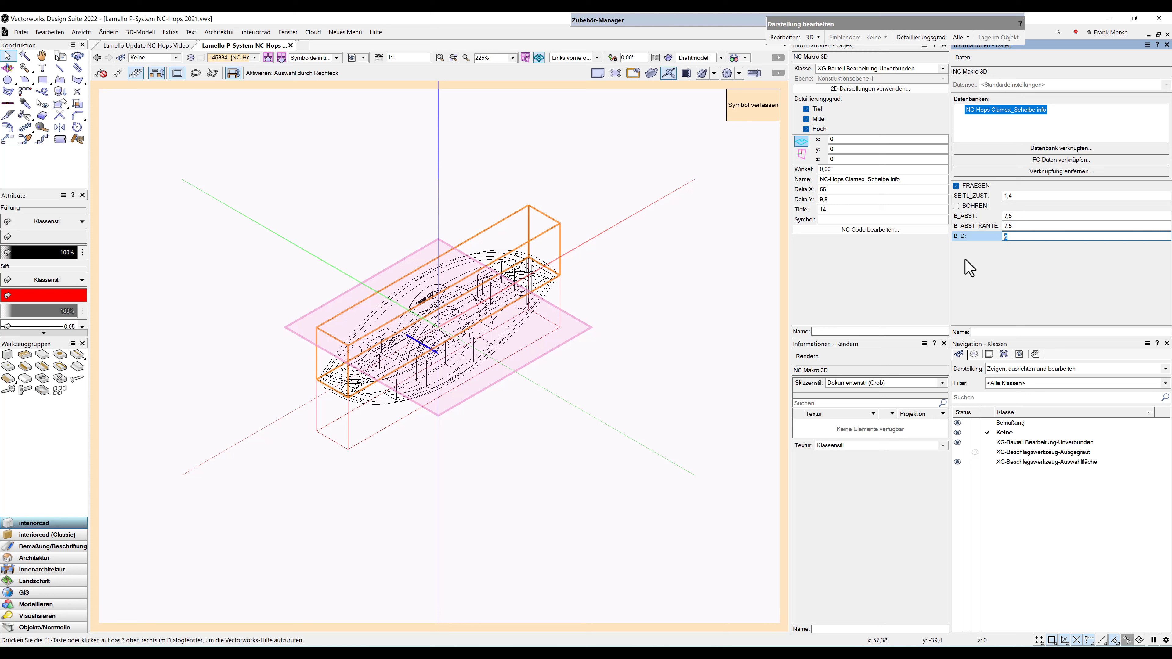
click(663, 192)
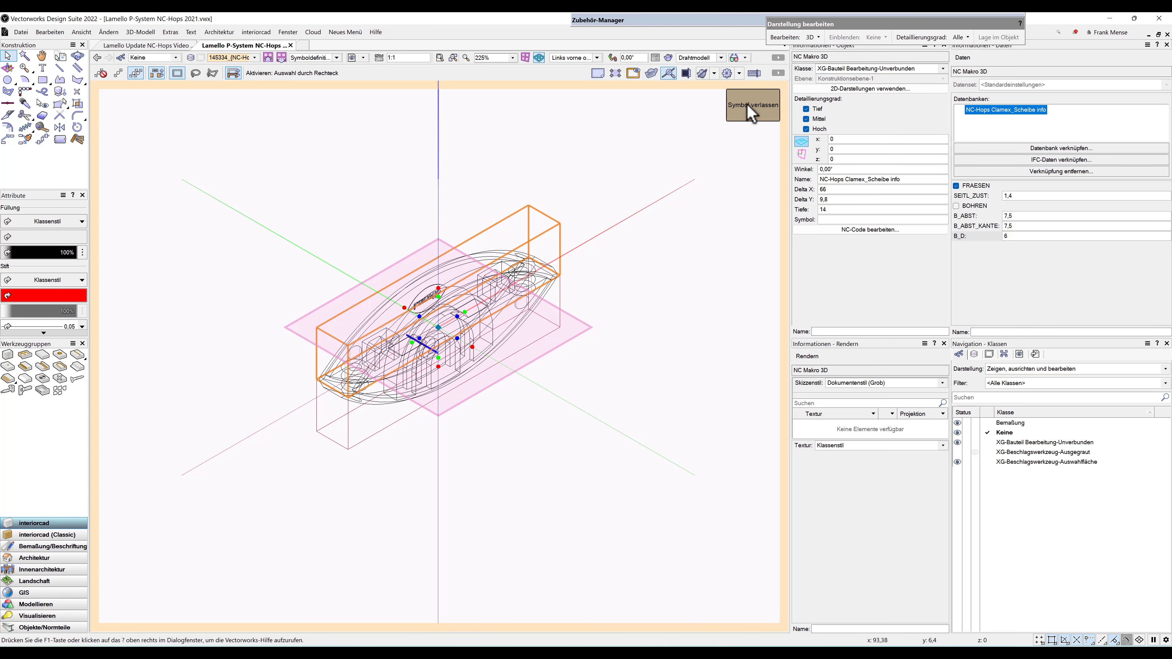
- Exit the symbol and close Lamello P-System NC-Hops 2021.vwx without saving
click(753, 111)
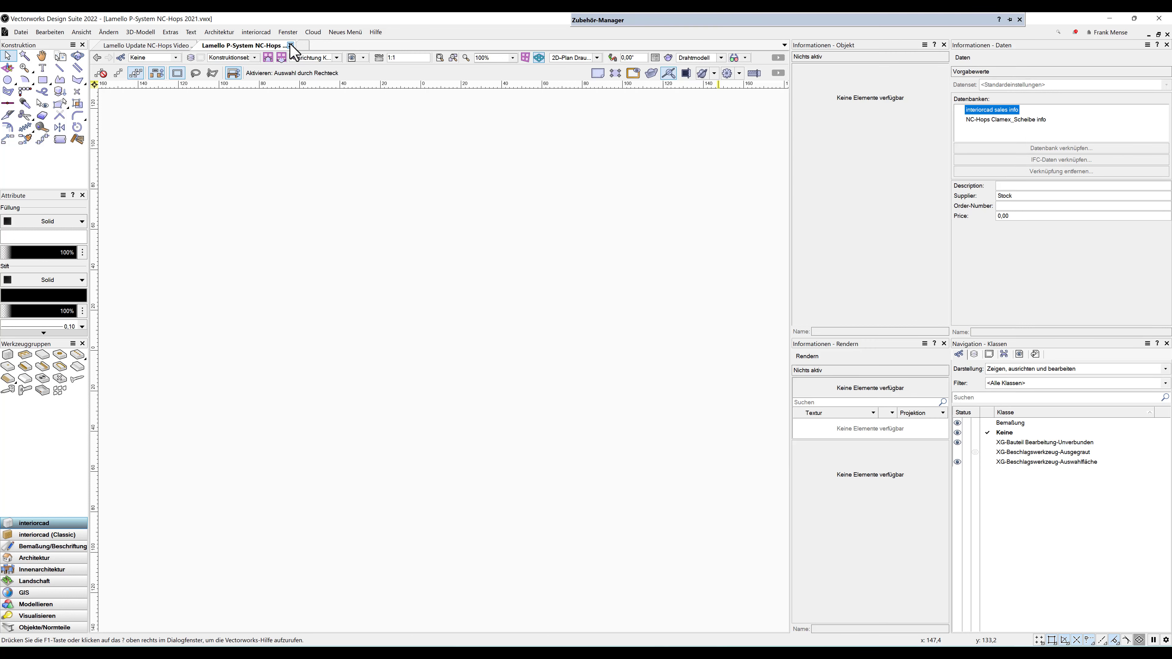
click(291, 45)
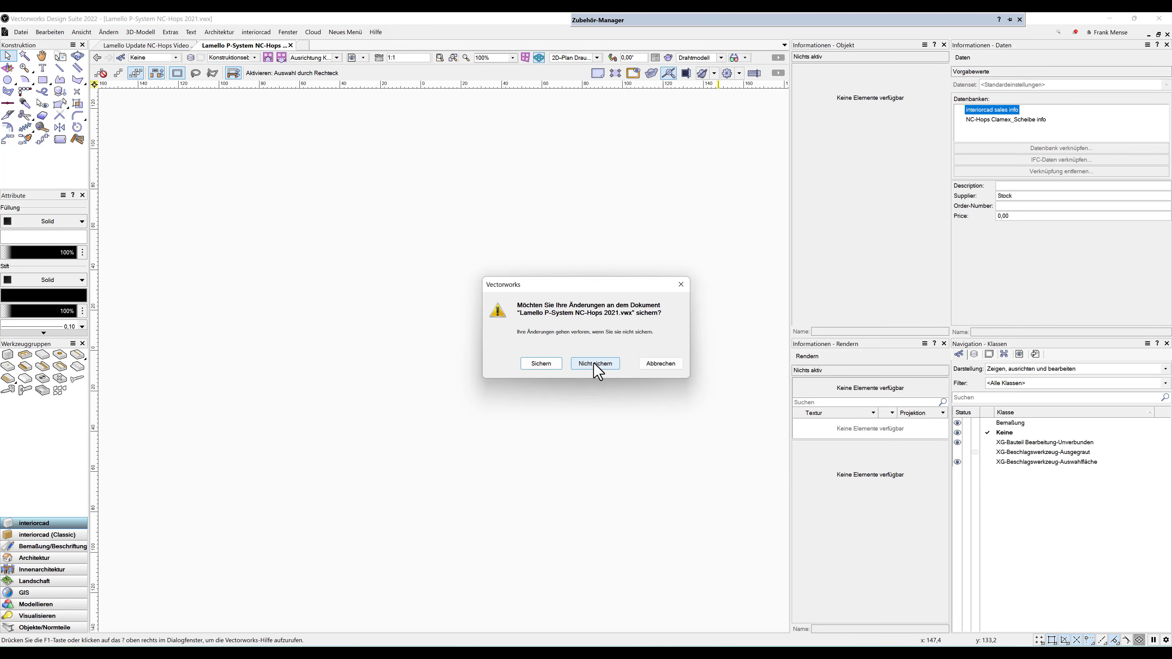
click(595, 362)
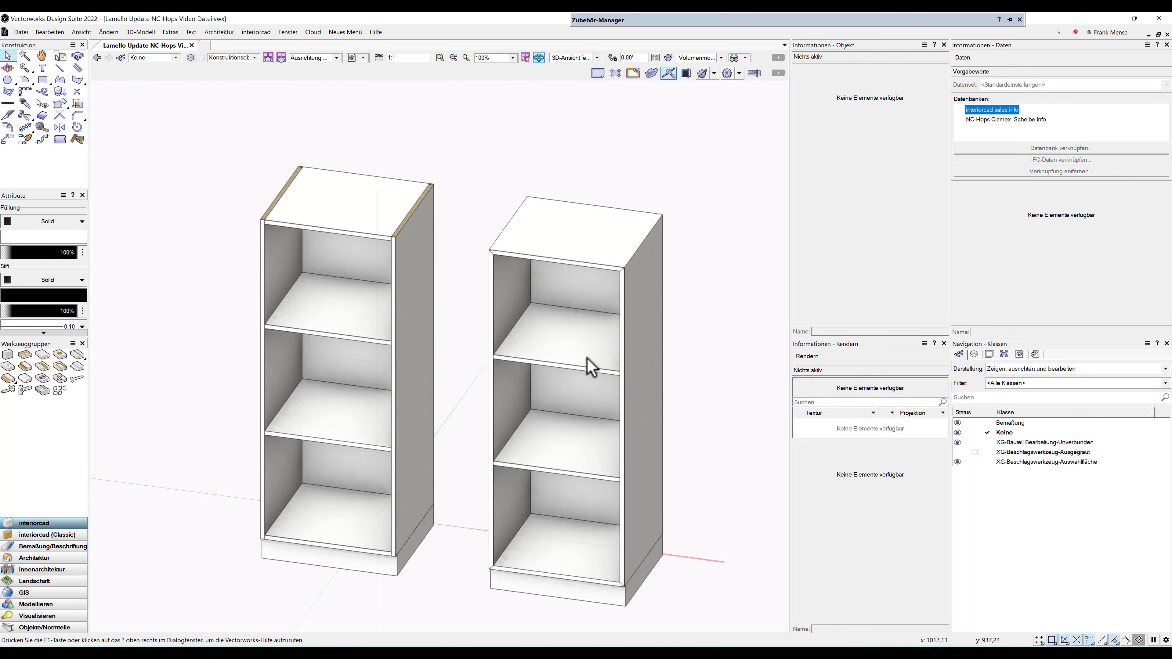
- Set the Systemverbinder tool to Lamello Clamex P-14, article 26791186, via an nc-hops search
click(77, 379)
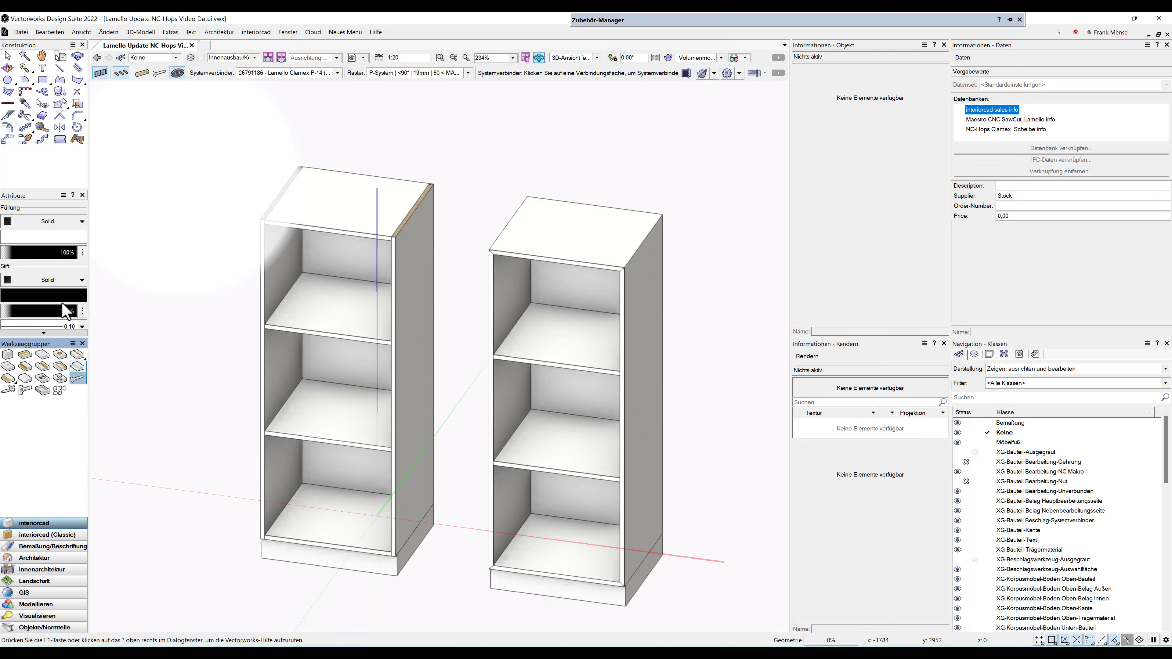
click(287, 72)
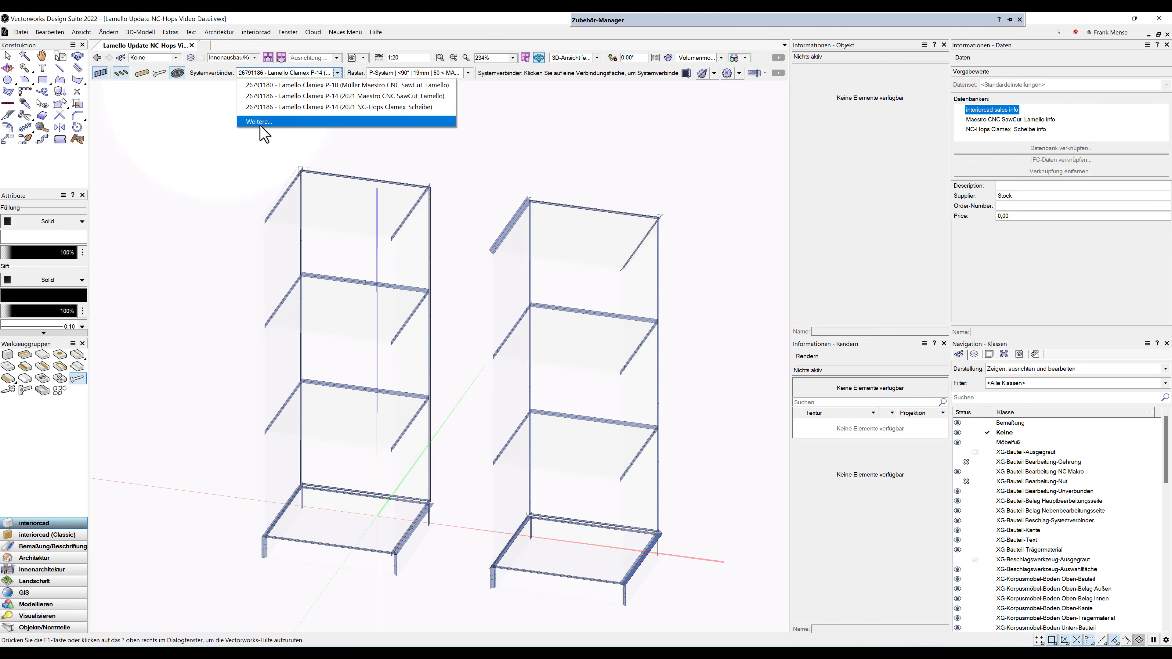
click(263, 122)
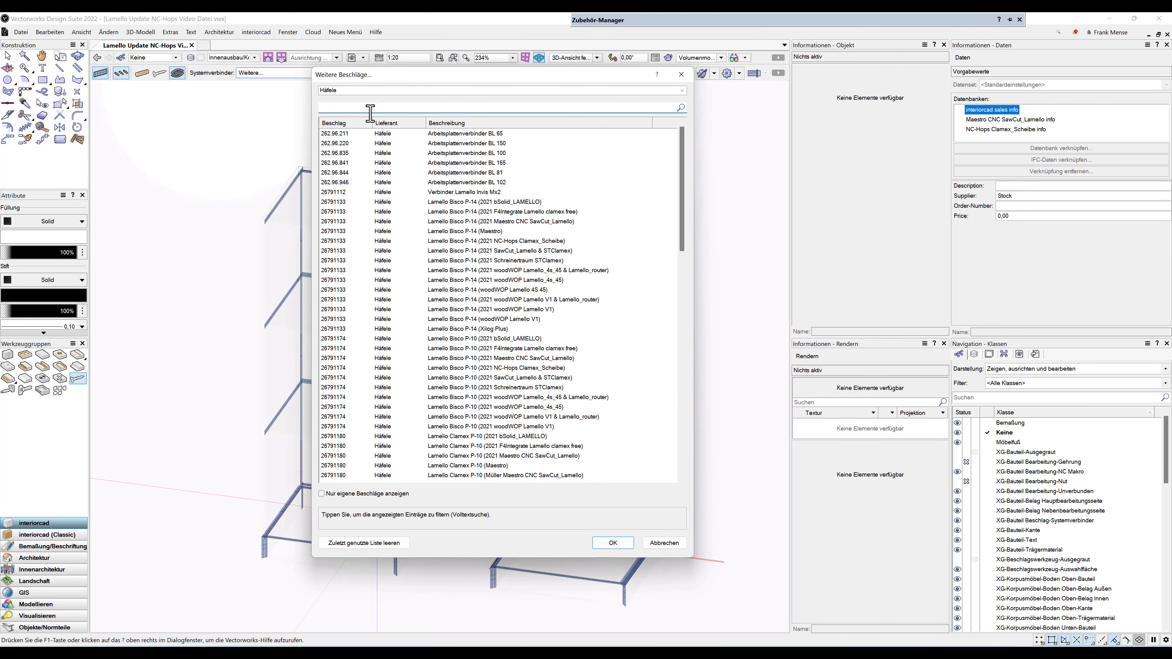
text(nc)
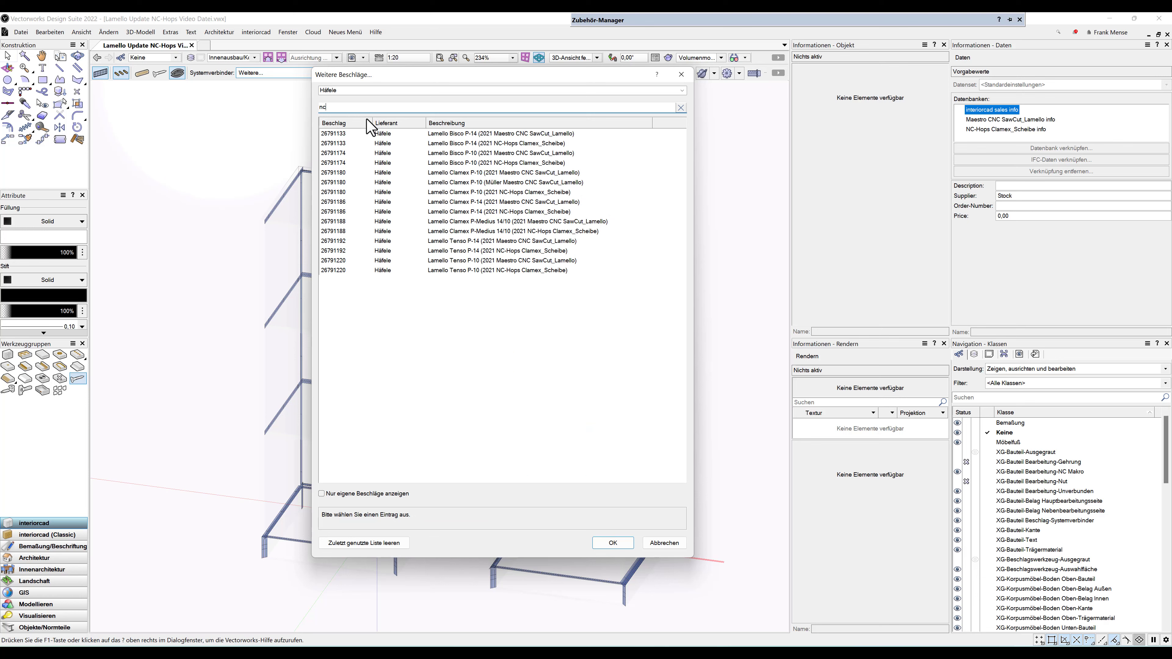
text(-hops)
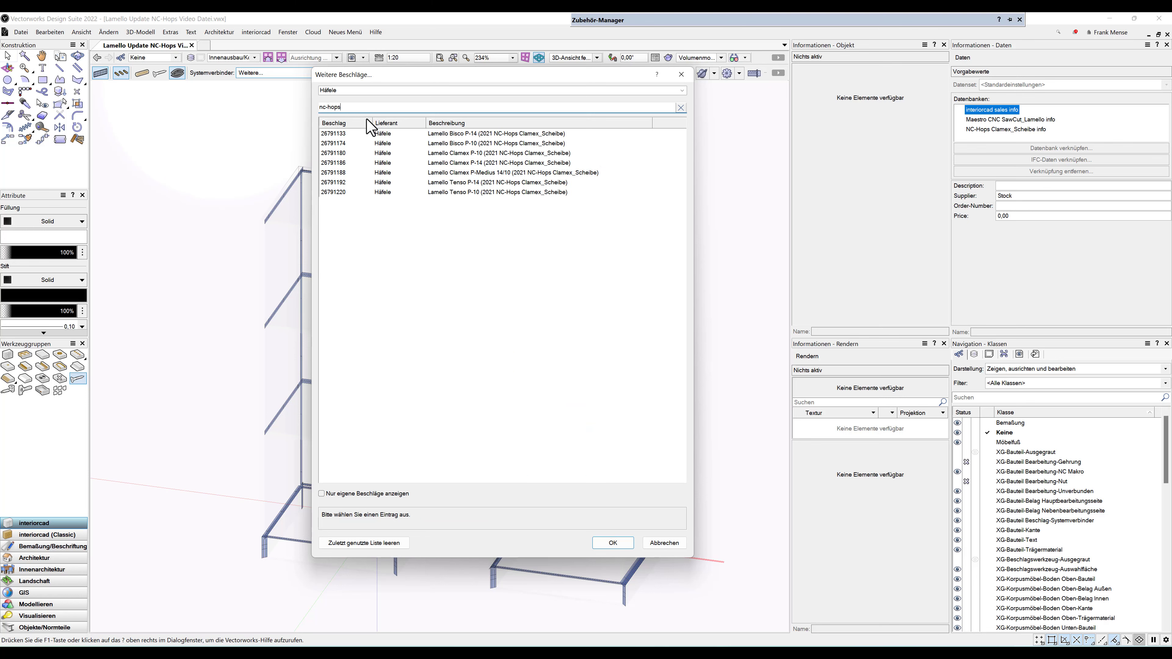
click(473, 163)
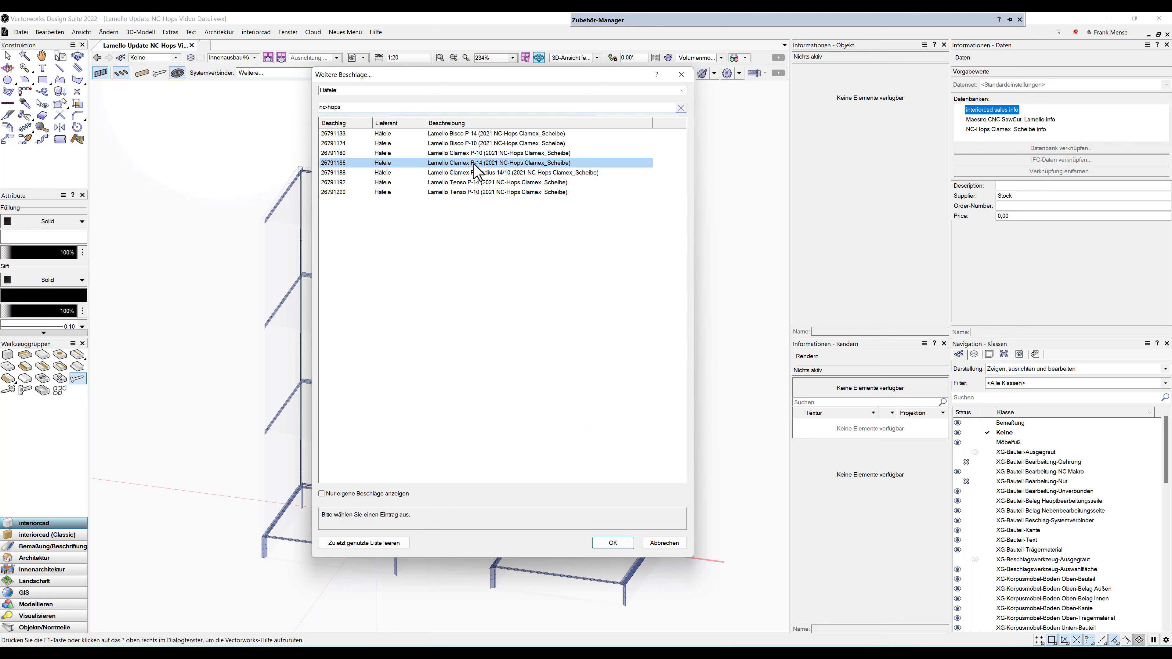
click(613, 542)
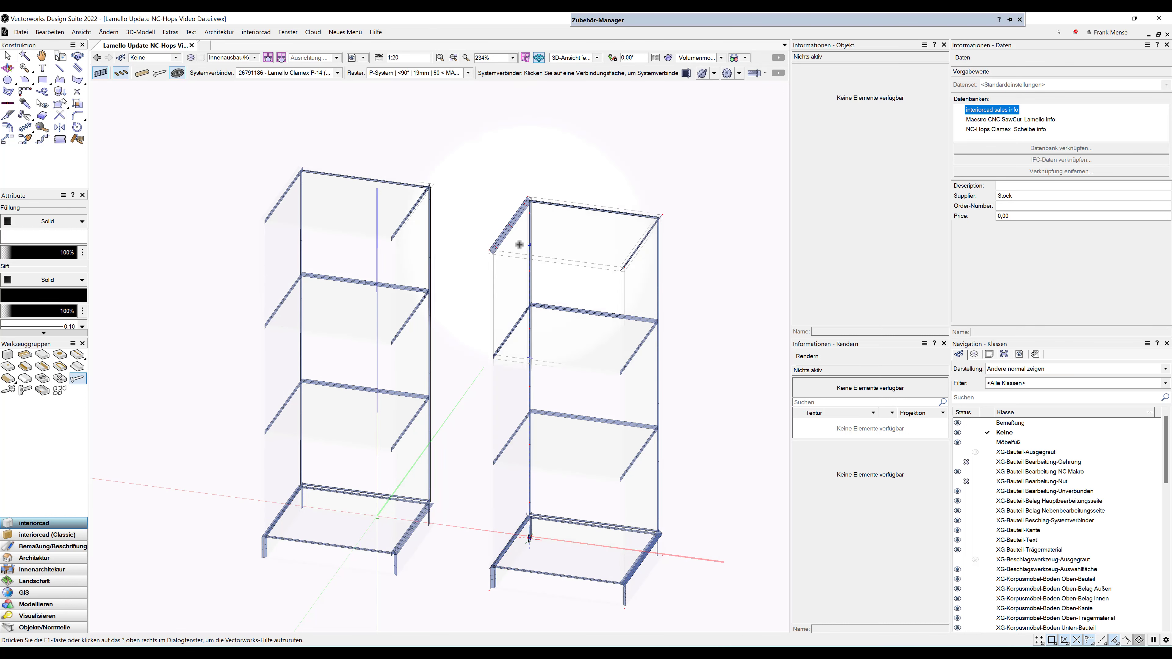
- Add Clamex connectors to the right cabinet's top and bottom joints with the P-System =90° spacing pattern
scroll(512, 245, up, 3)
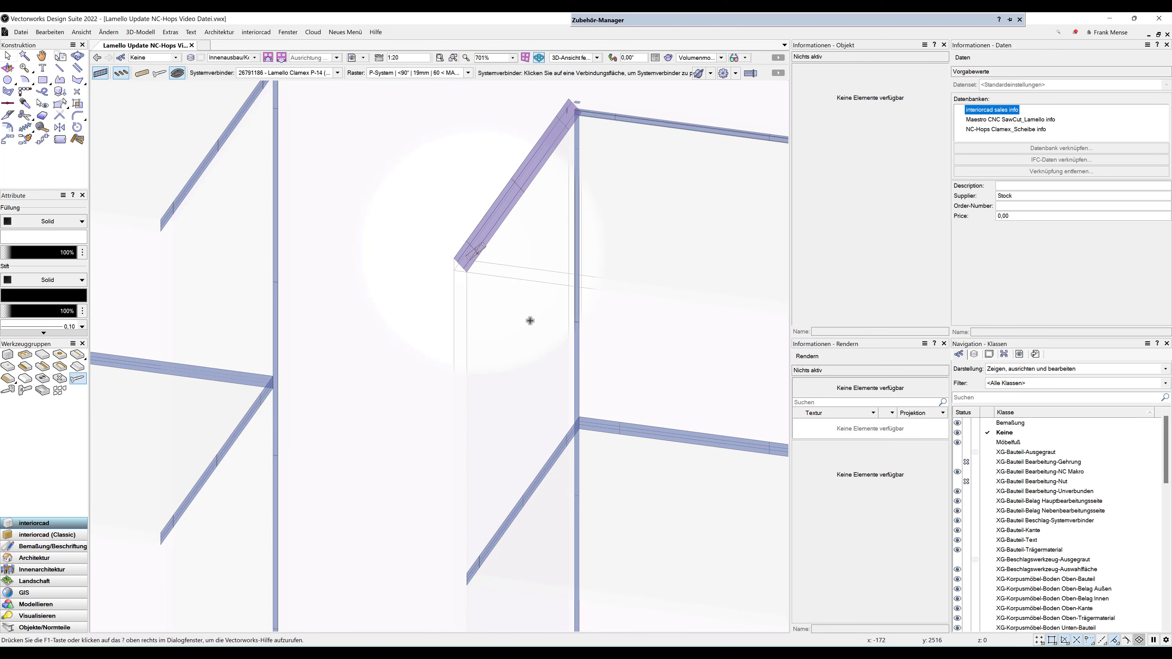
scroll(511, 319, down, 2)
click(511, 320)
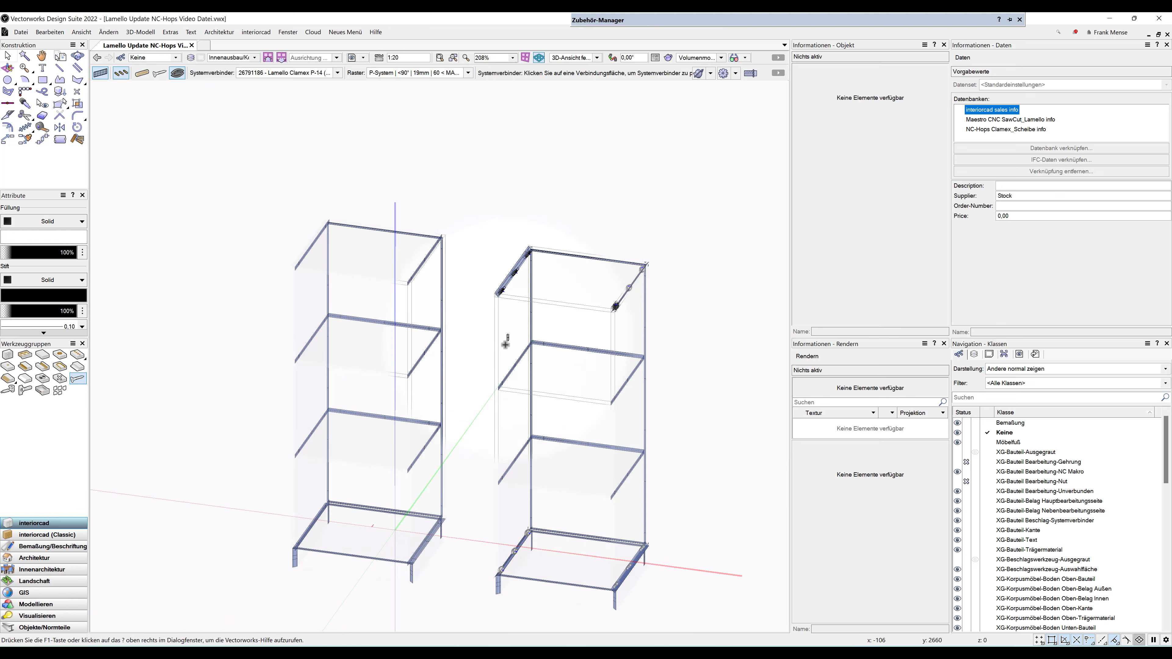
click(430, 74)
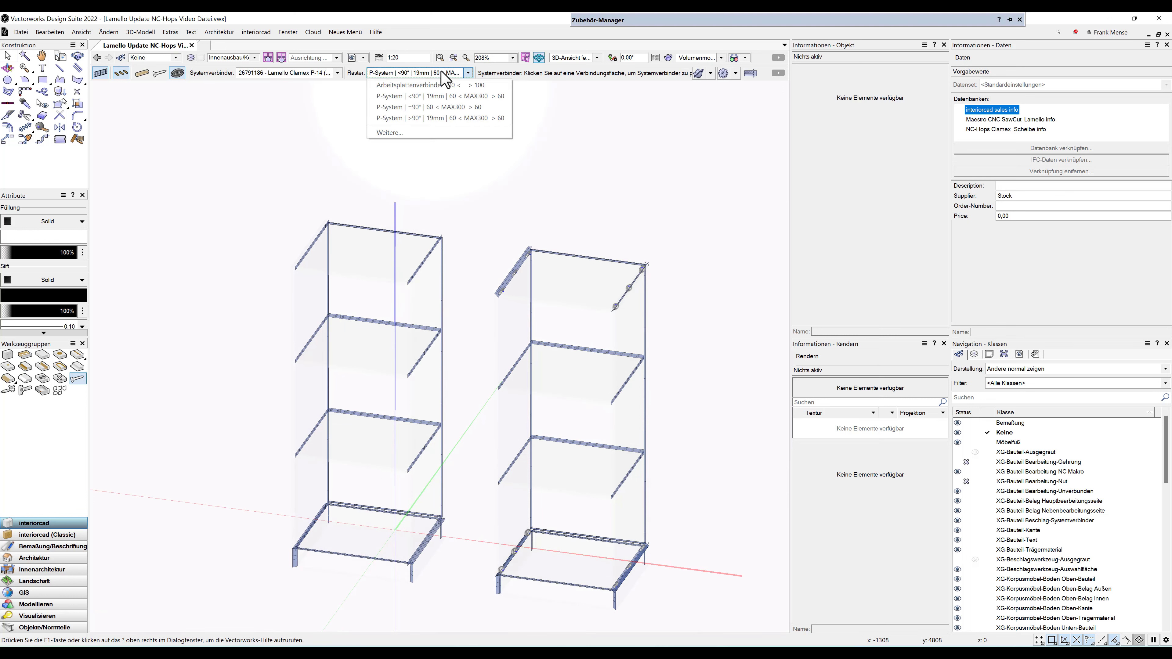
click(421, 107)
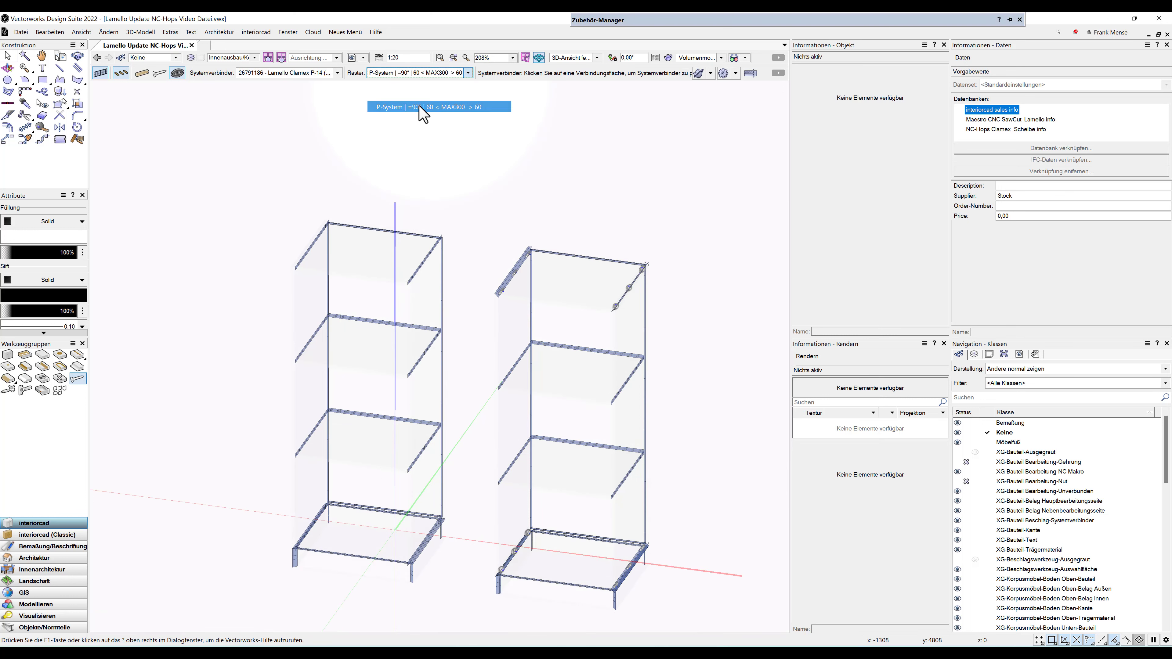
- Place Clamex connectors along the shelf panel edge and three along the left panel edge
scroll(295, 258, up, 5)
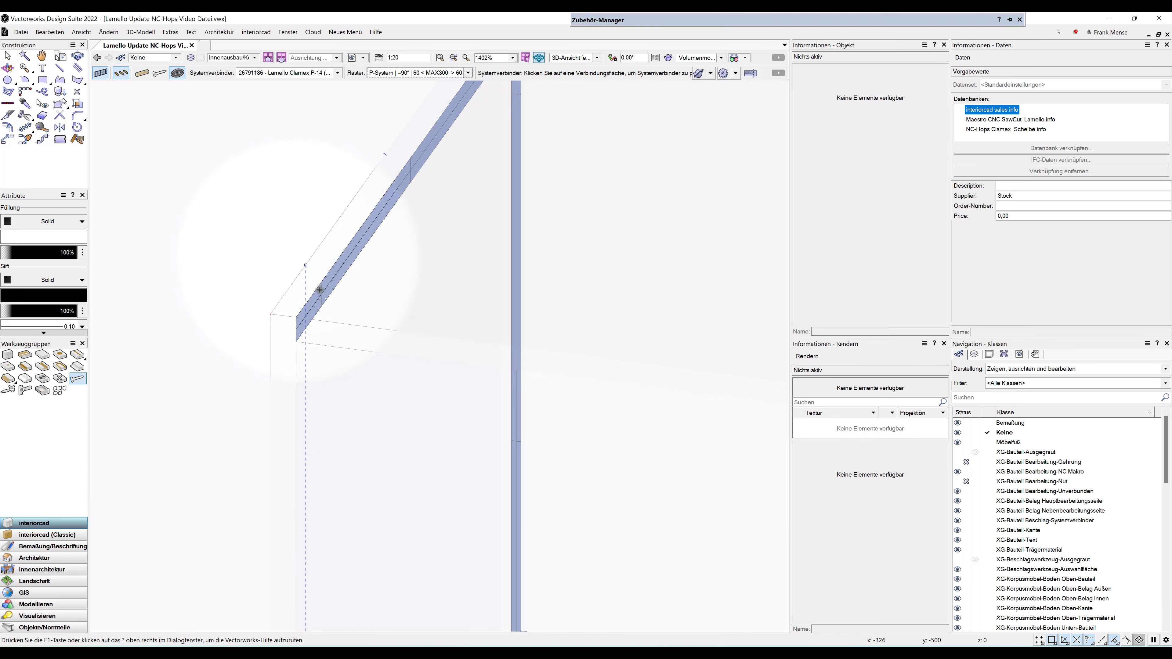
click(353, 305)
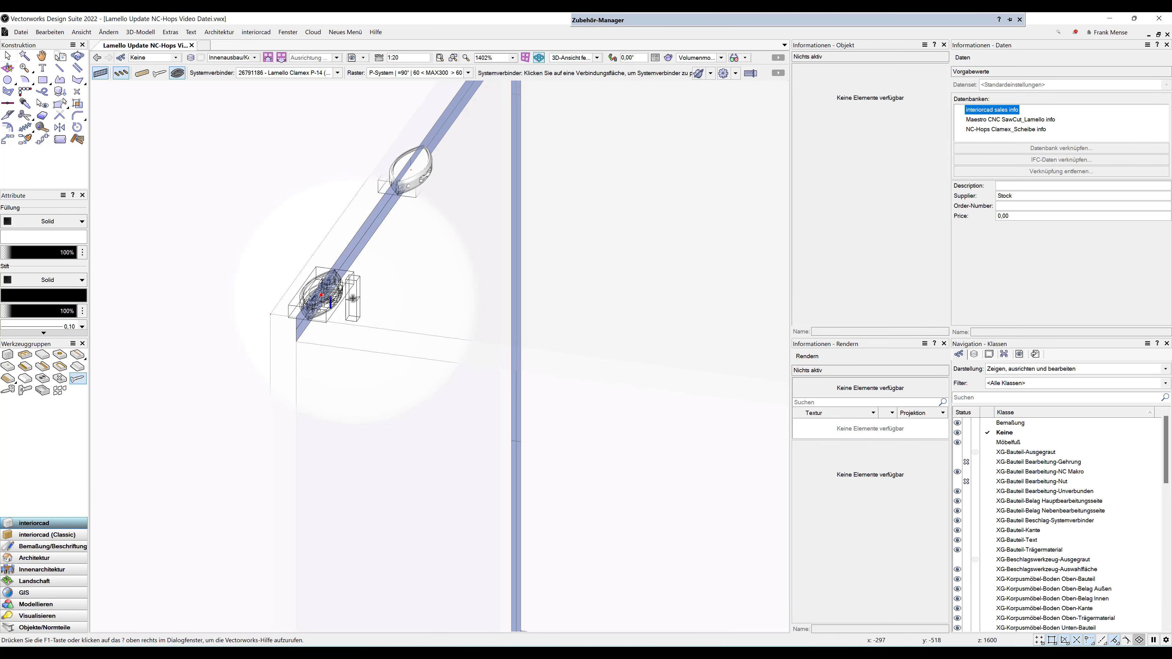
scroll(364, 323, down, 5)
scroll(371, 382, up, 2)
scroll(374, 388, up, 2)
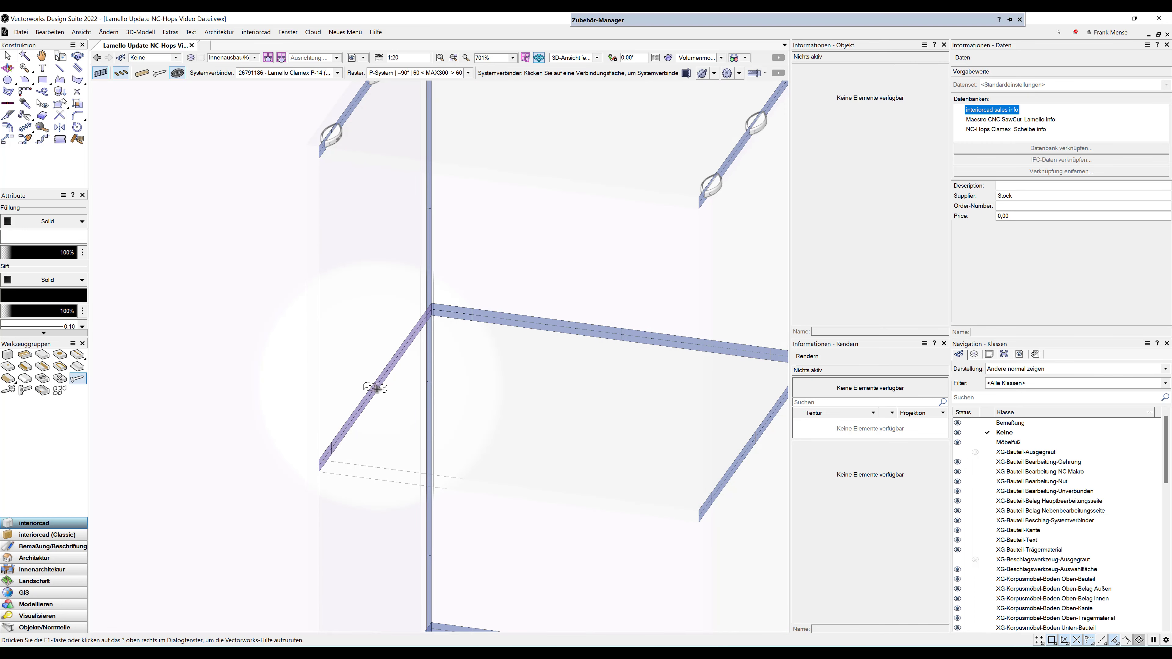
click(395, 397)
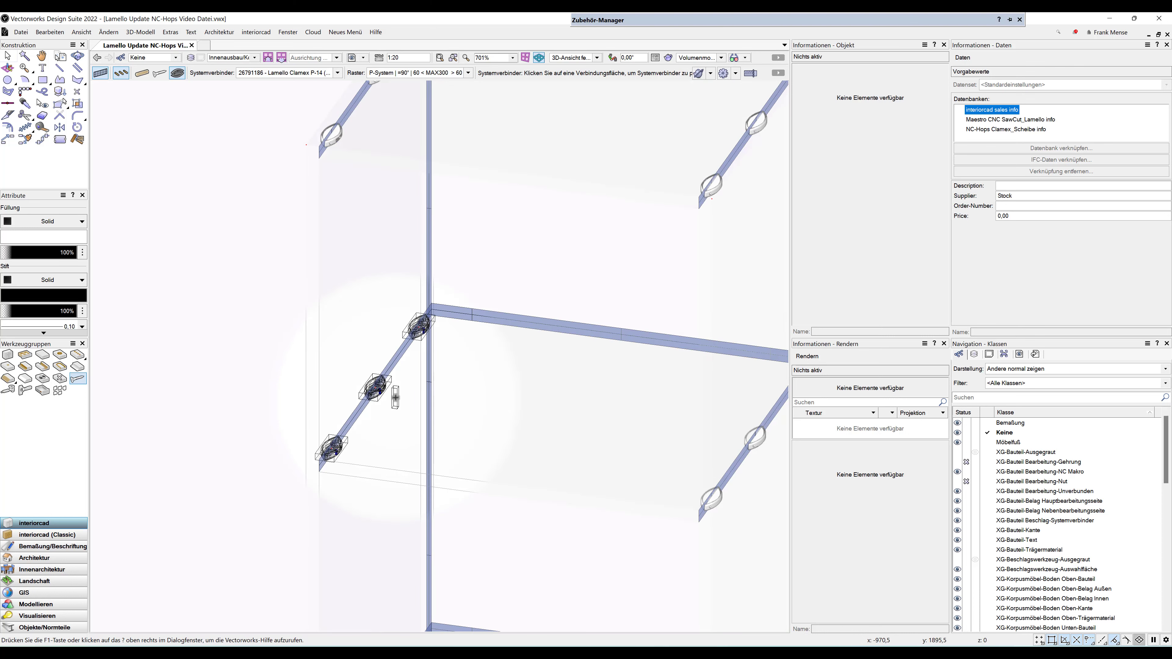
key(x)
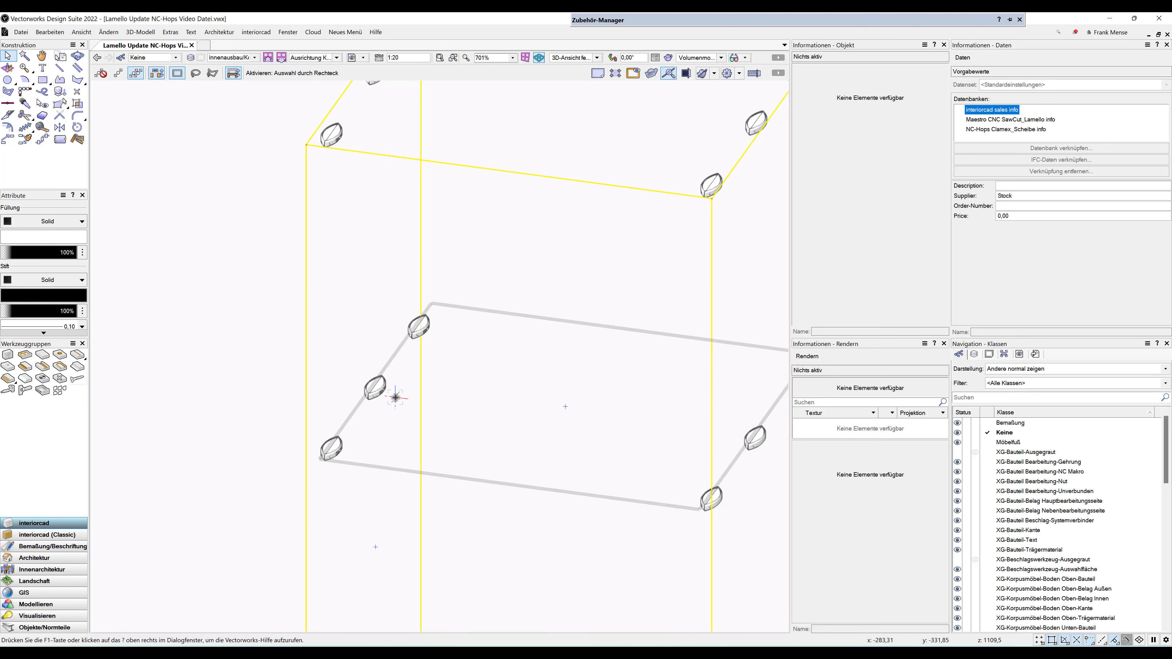
scroll(397, 406, down, 3)
- Bring both cabinets into view and select the left and right cabinets together
scroll(607, 486, down, 2)
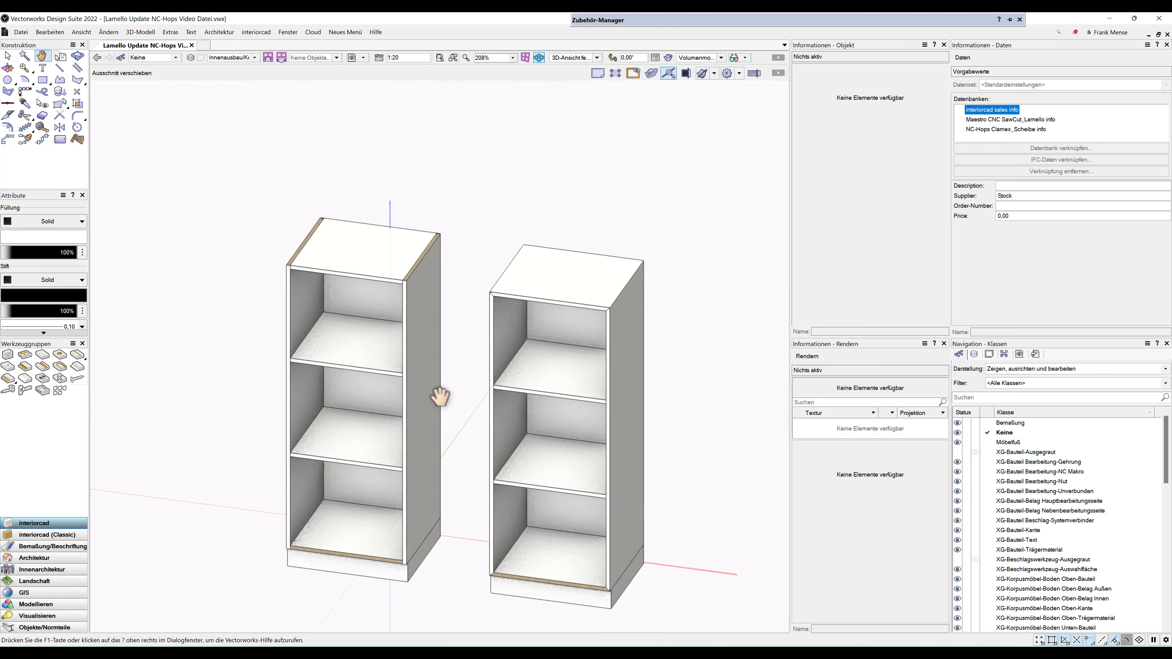
middle_drag(442, 398, 509, 386)
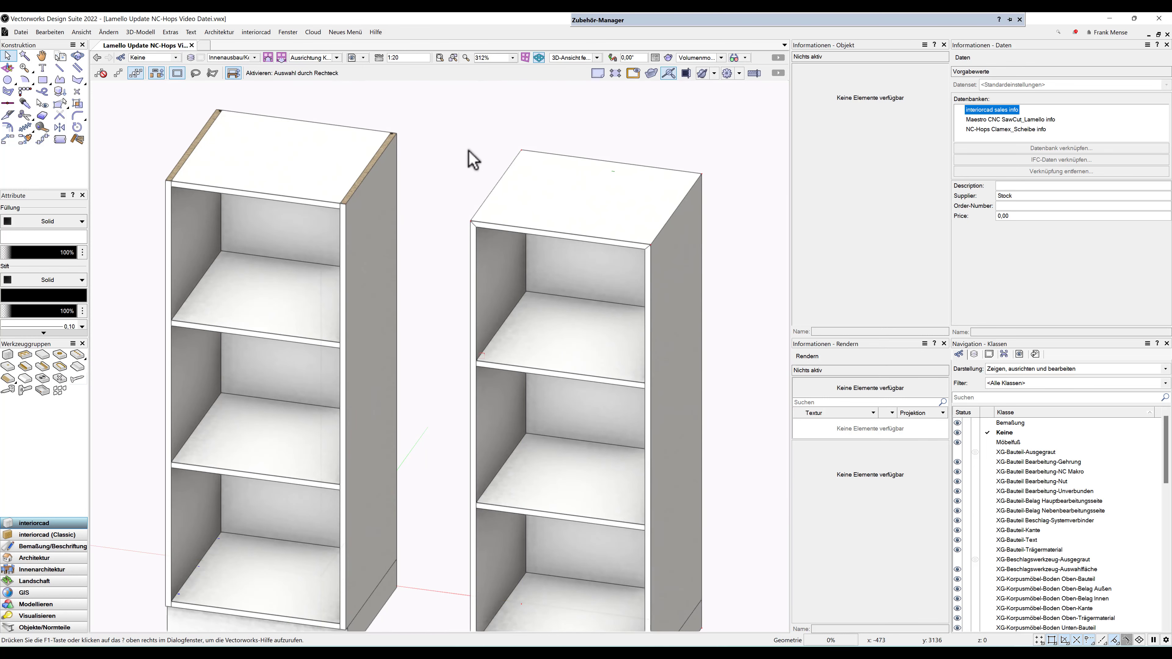
scroll(475, 160, down, 2)
click(378, 144)
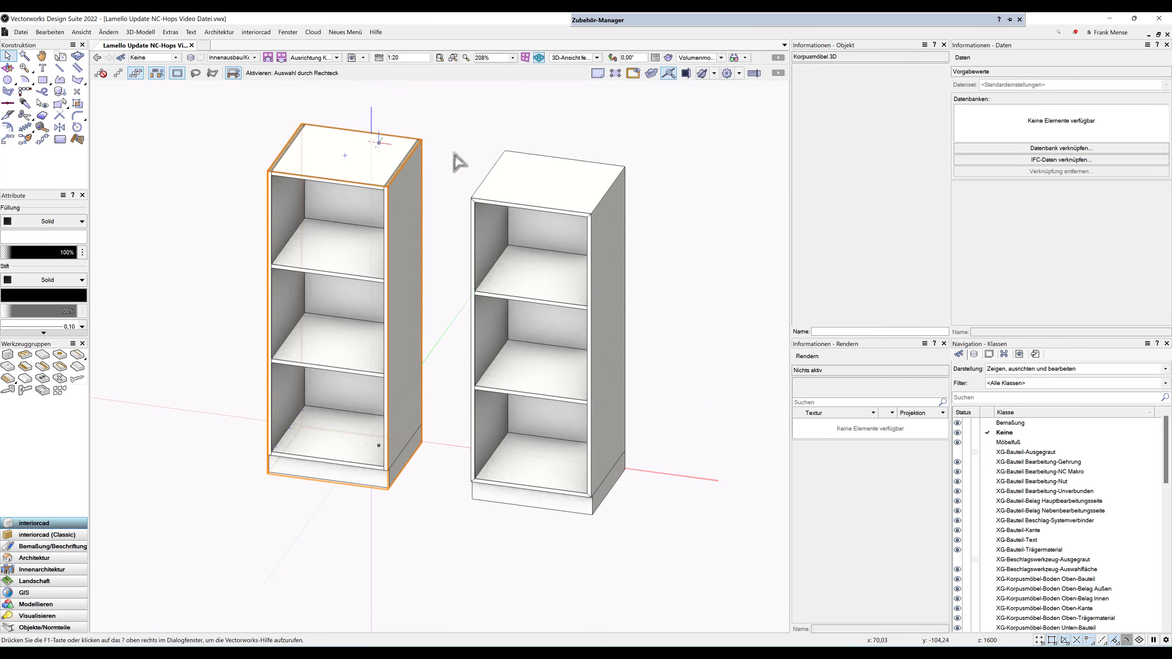
shift+click(535, 163)
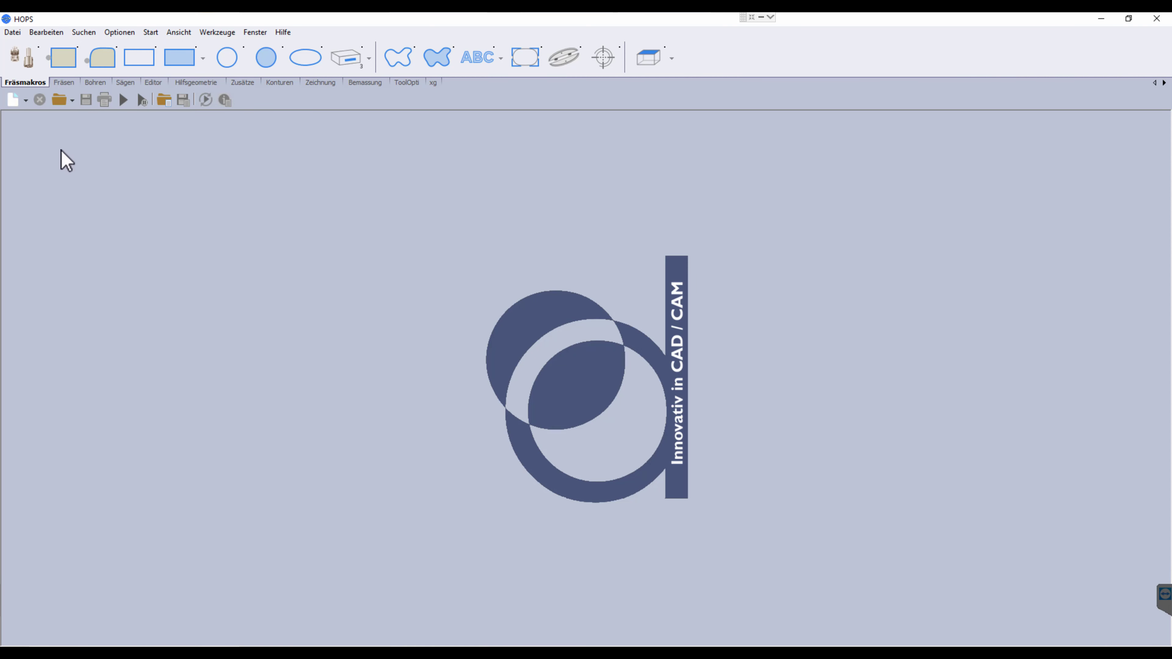
- Load Boden_Oben2_Haupt.hop from the Korpusmöbel-2 folder under NC Hops 7
click(13, 33)
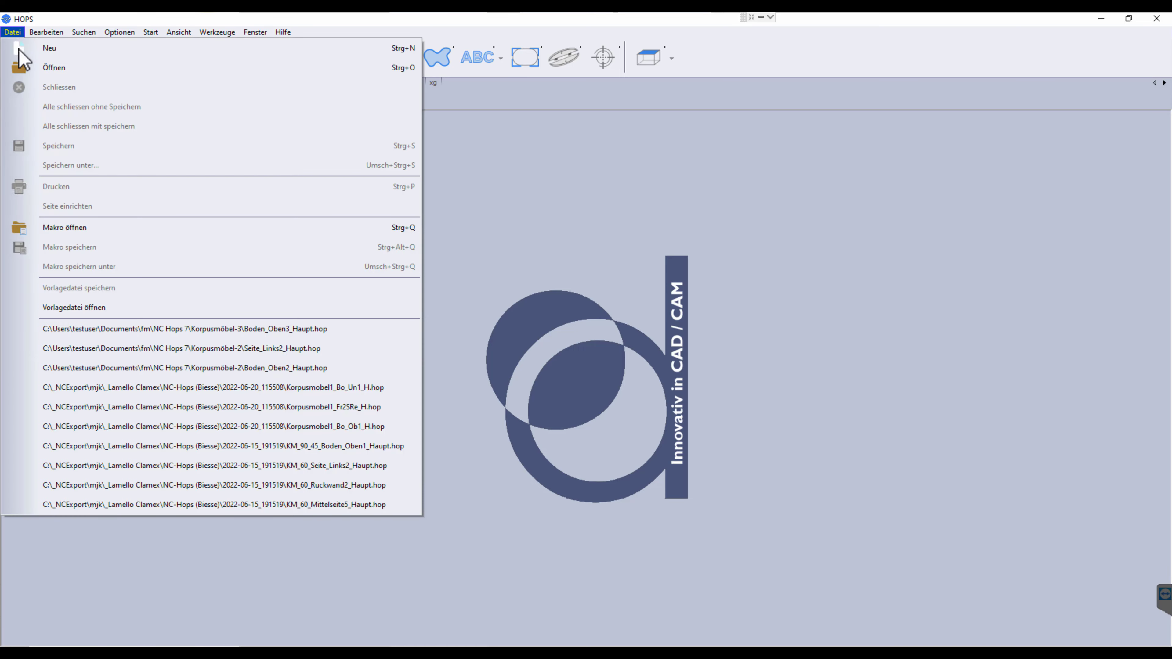
click(55, 69)
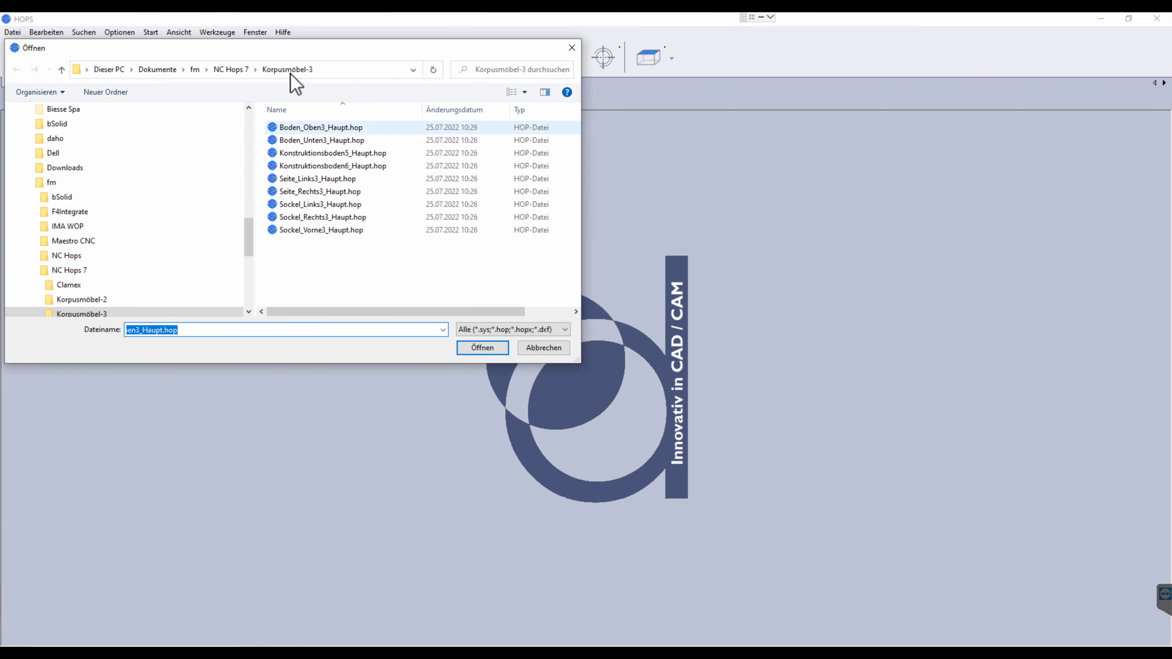
click(231, 69)
double_click(301, 140)
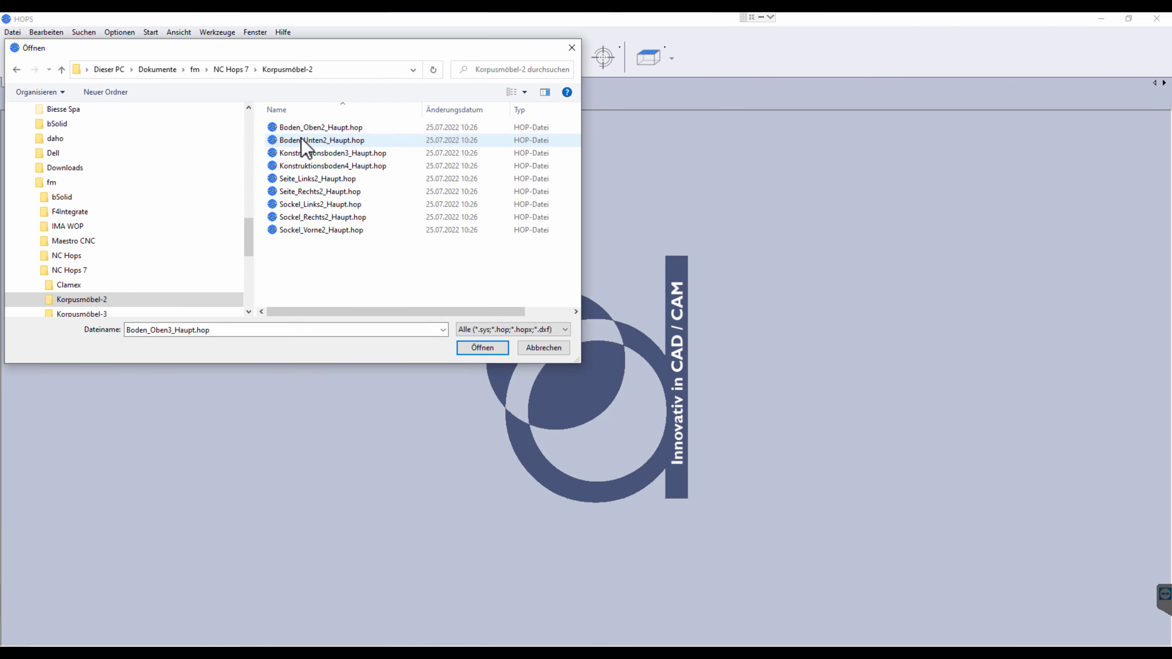
click(313, 128)
click(486, 355)
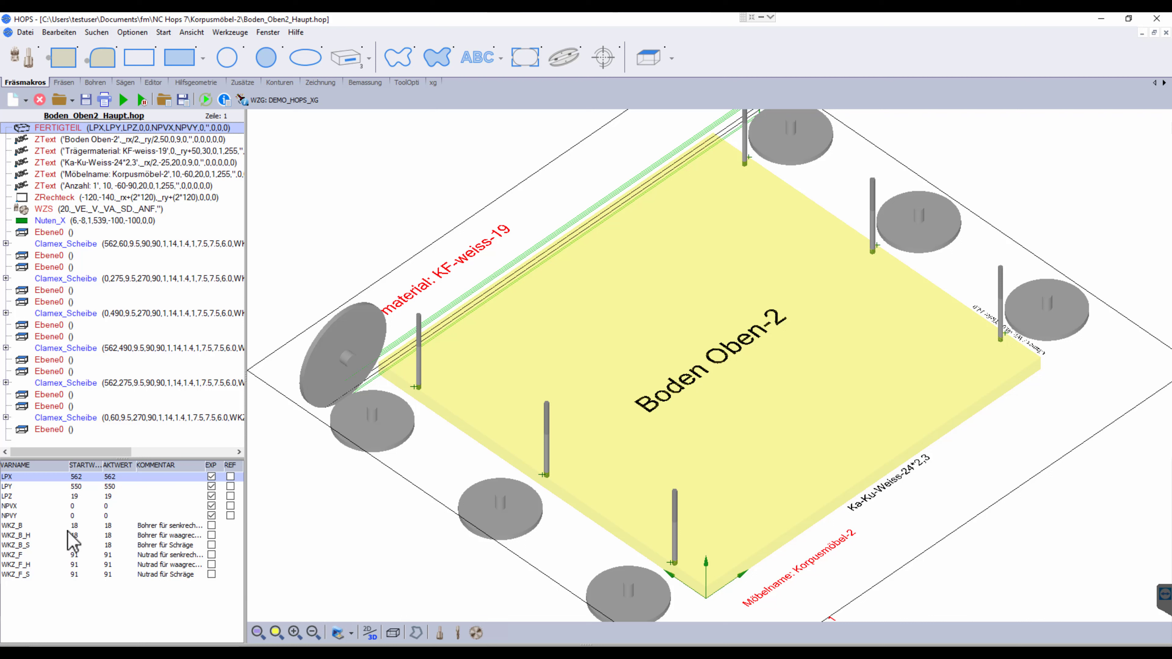
click(25, 525)
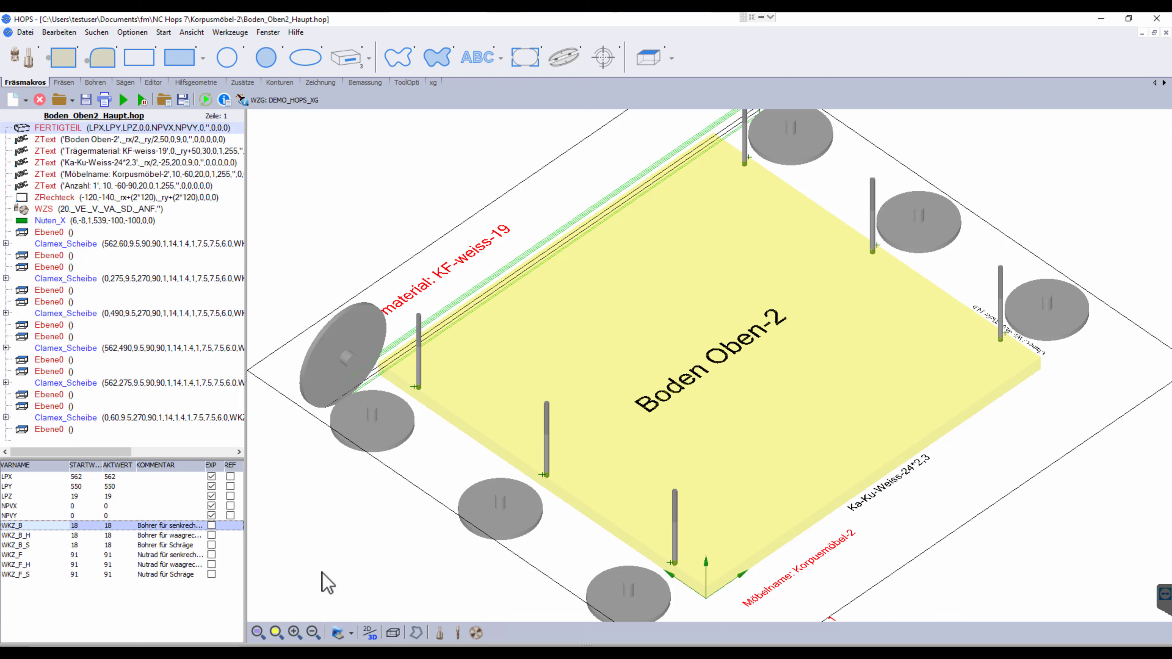
- Run the Simu machining simulation with the 20 Nutsaege 4mm groove saw excluded
click(351, 634)
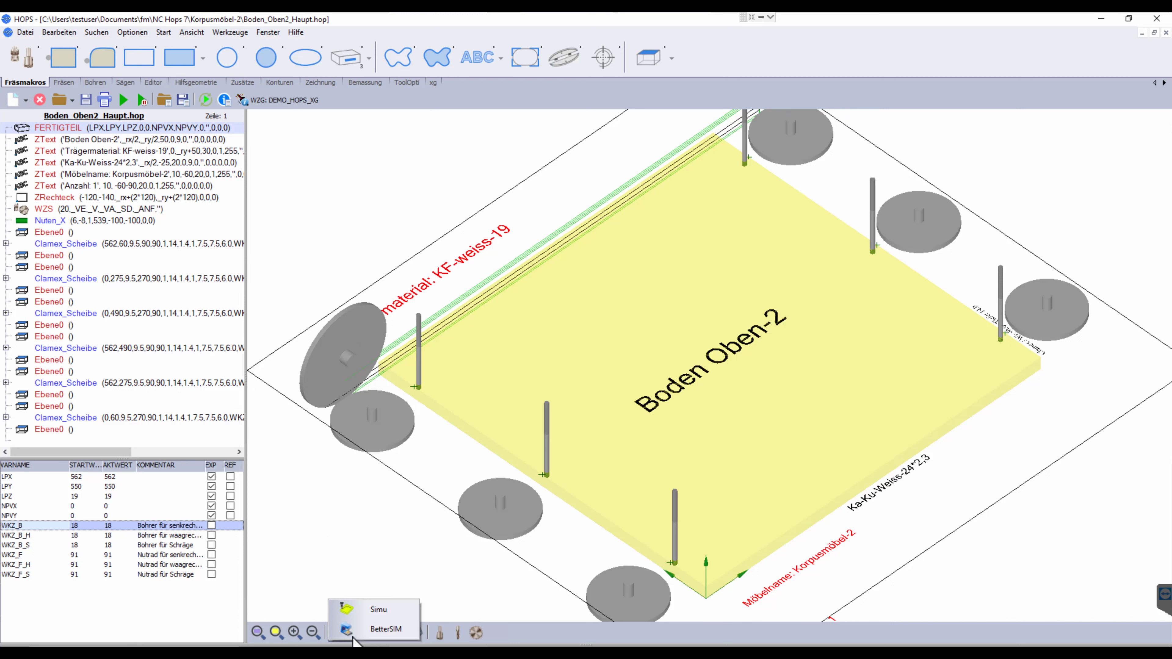
click(374, 610)
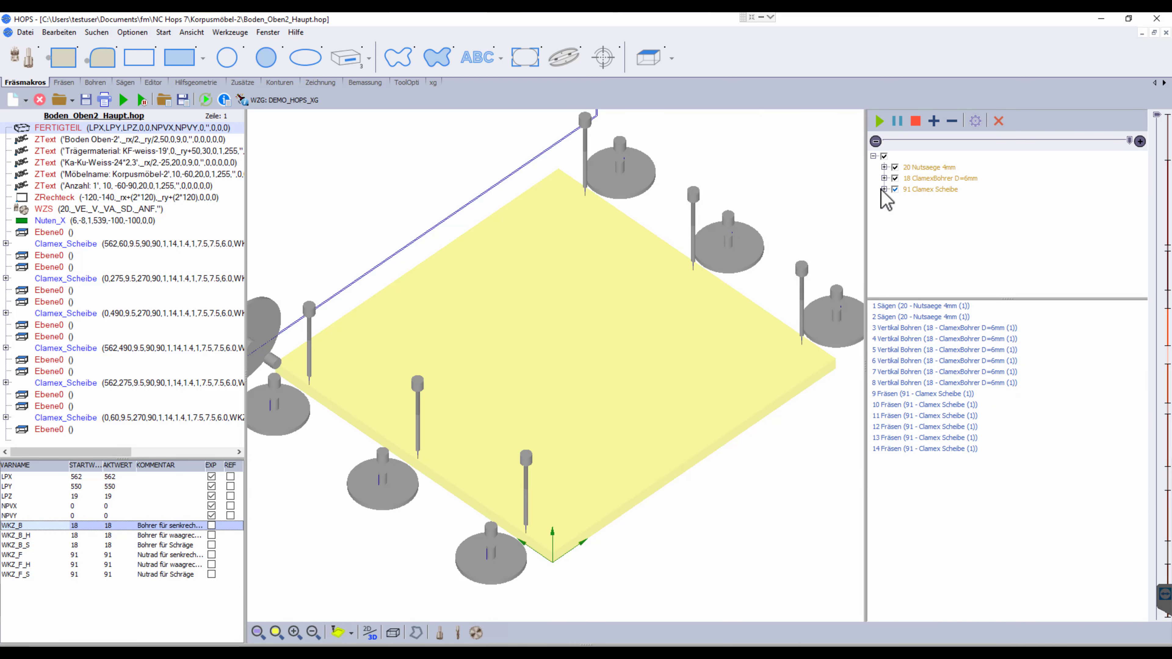
click(894, 167)
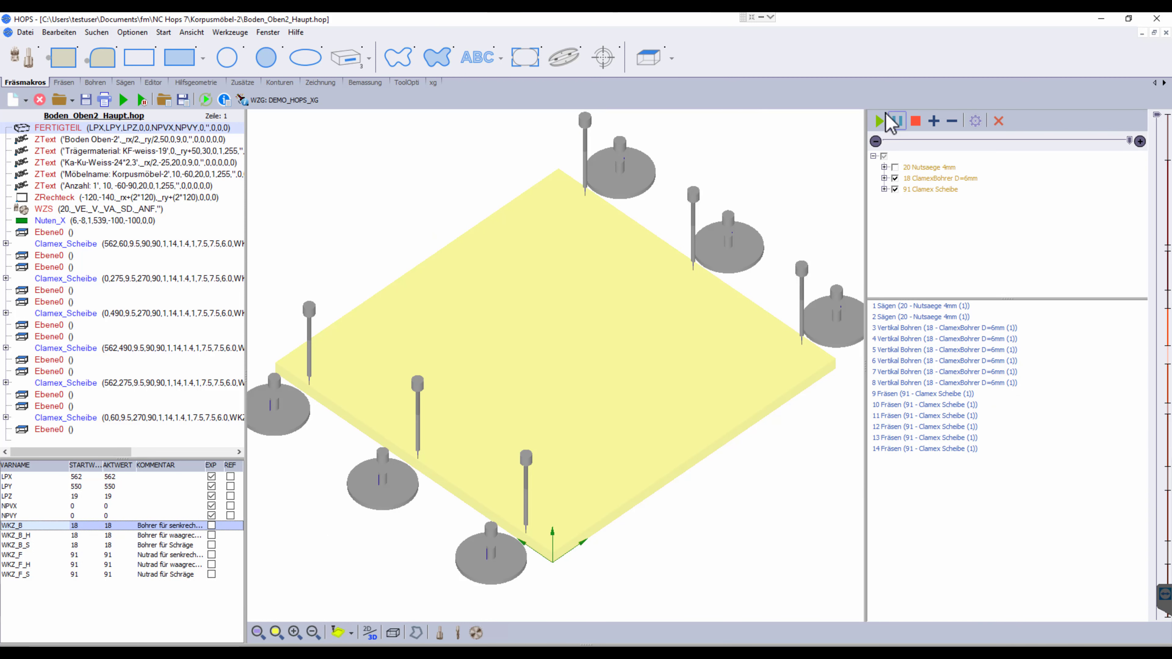
click(879, 123)
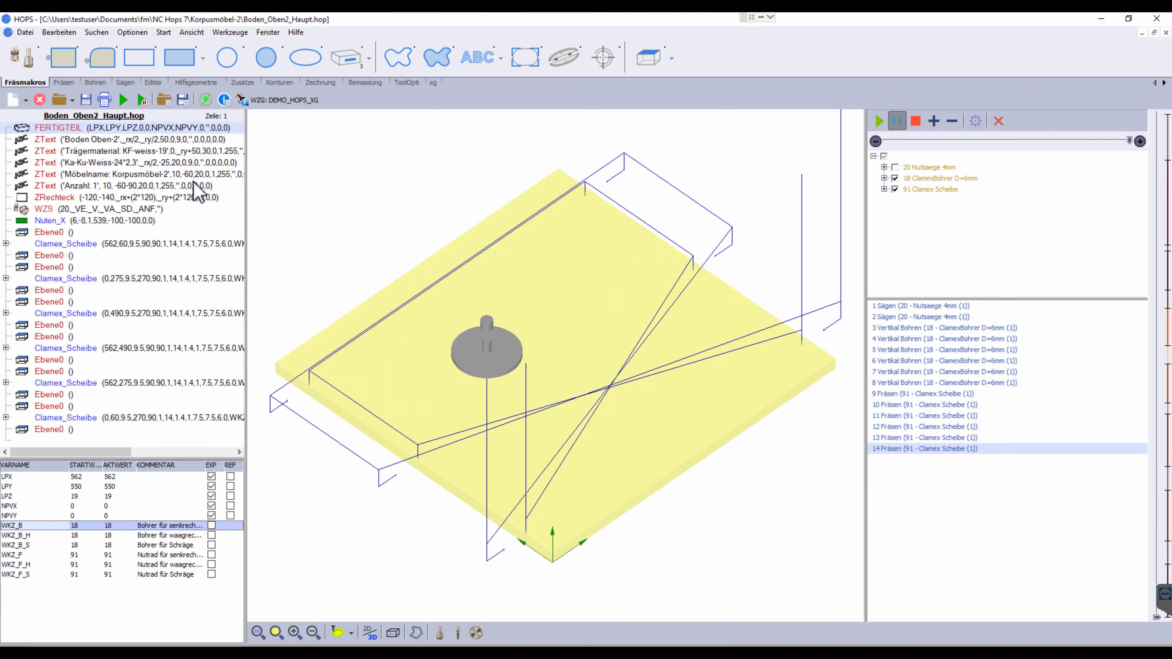
- Load Seite_Links2_Haupt.hop, the 1500 mm Seite Links-2 panel, from Korpusmöbel-2
click(25, 32)
click(77, 69)
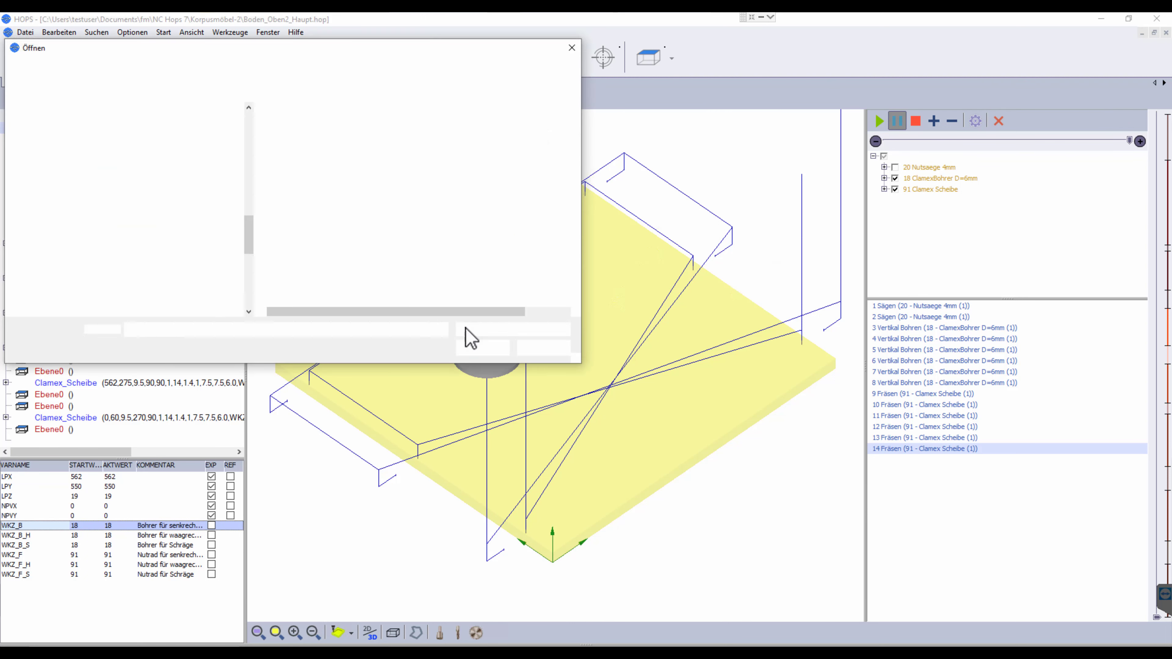
click(314, 179)
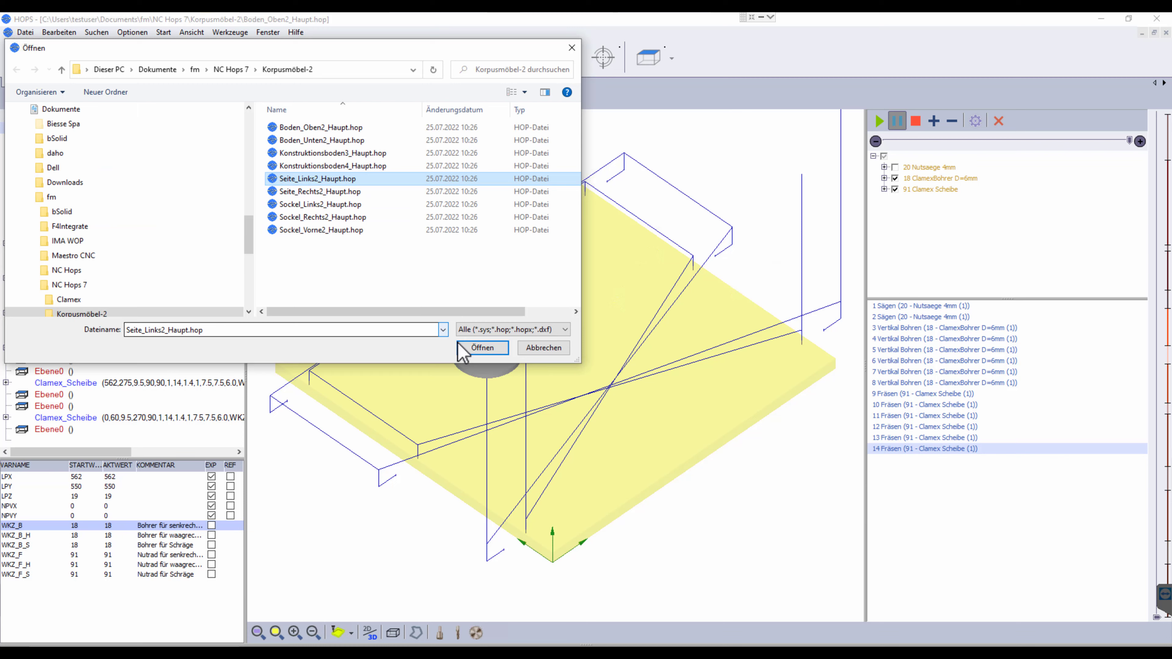
click(480, 350)
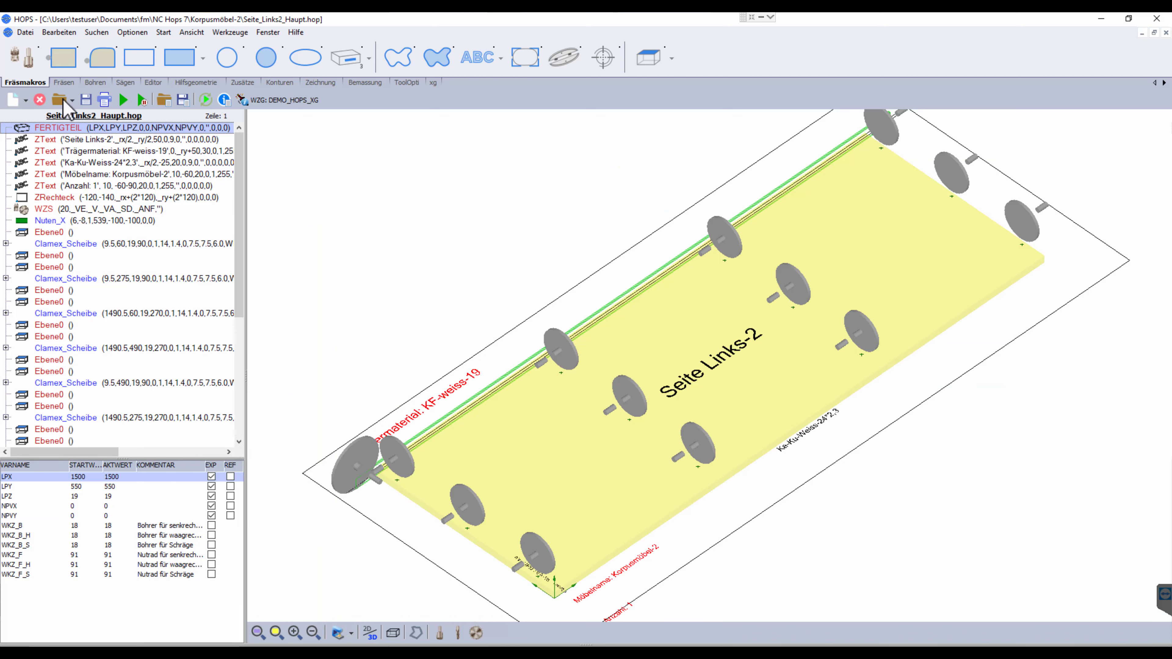
click(59, 100)
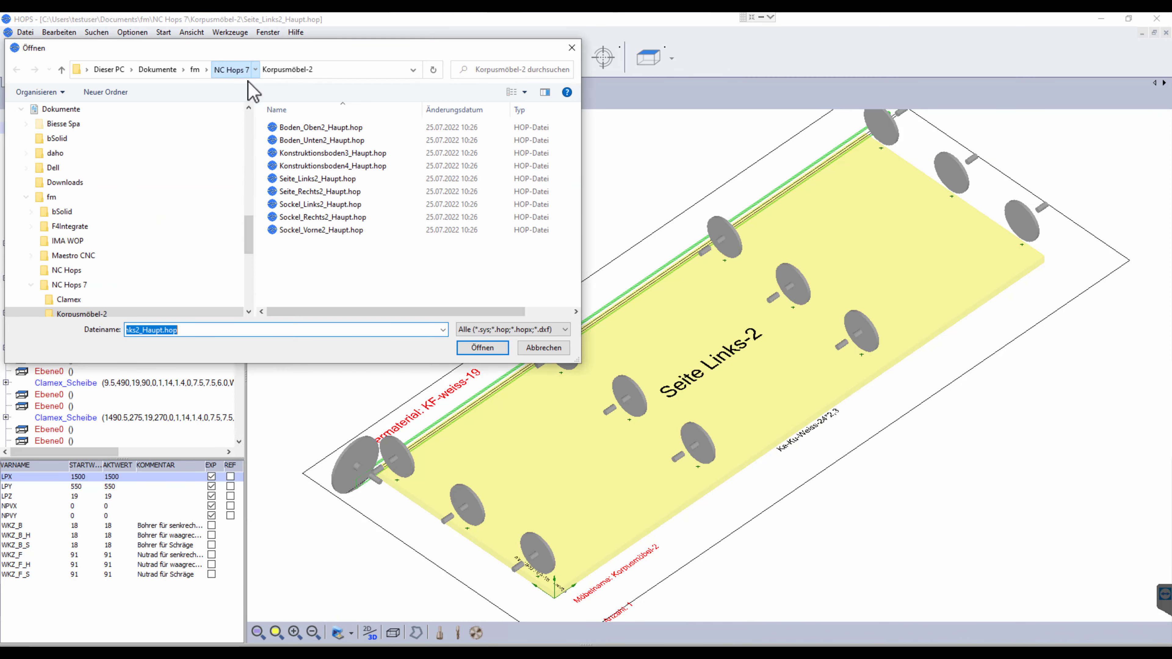
- Load Boden_Oben3_Haupt.hop from the Korpusmöbel-3 folder under NC Hops 7
click(230, 70)
double_click(298, 155)
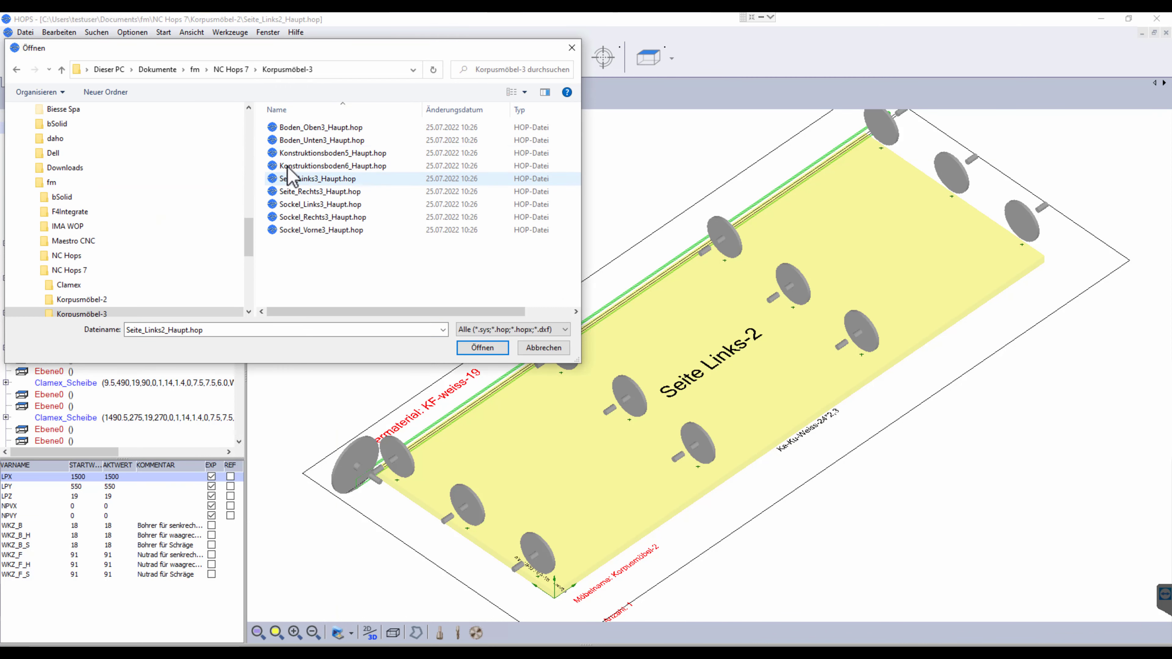
click(313, 130)
click(477, 352)
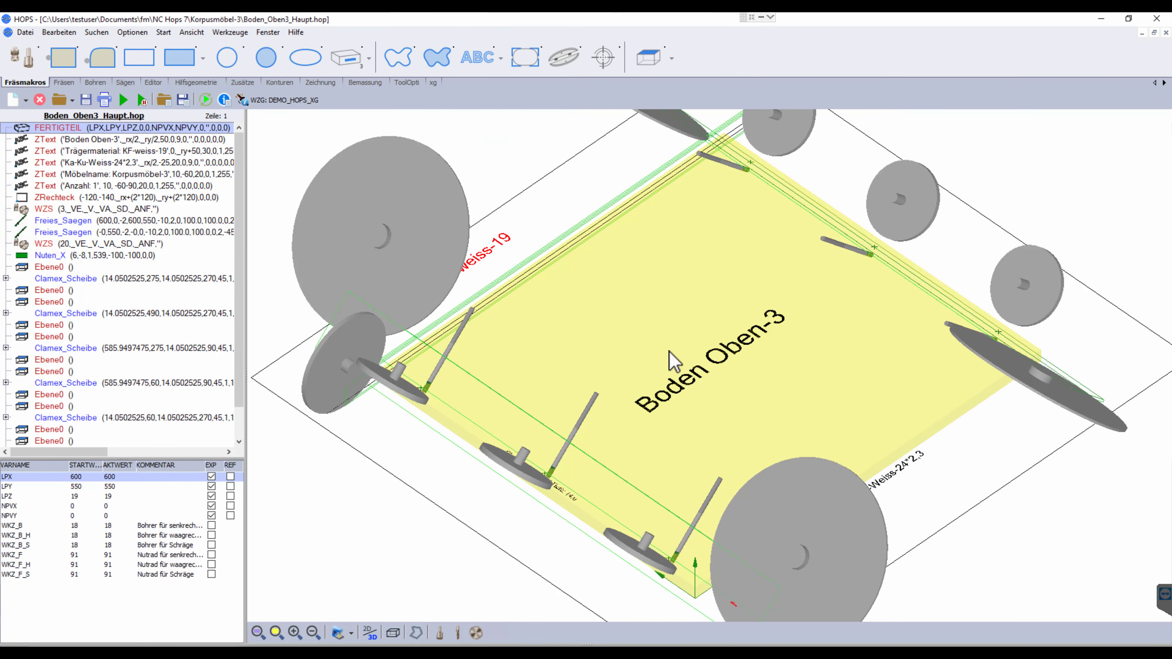
scroll(671, 361, down, 1)
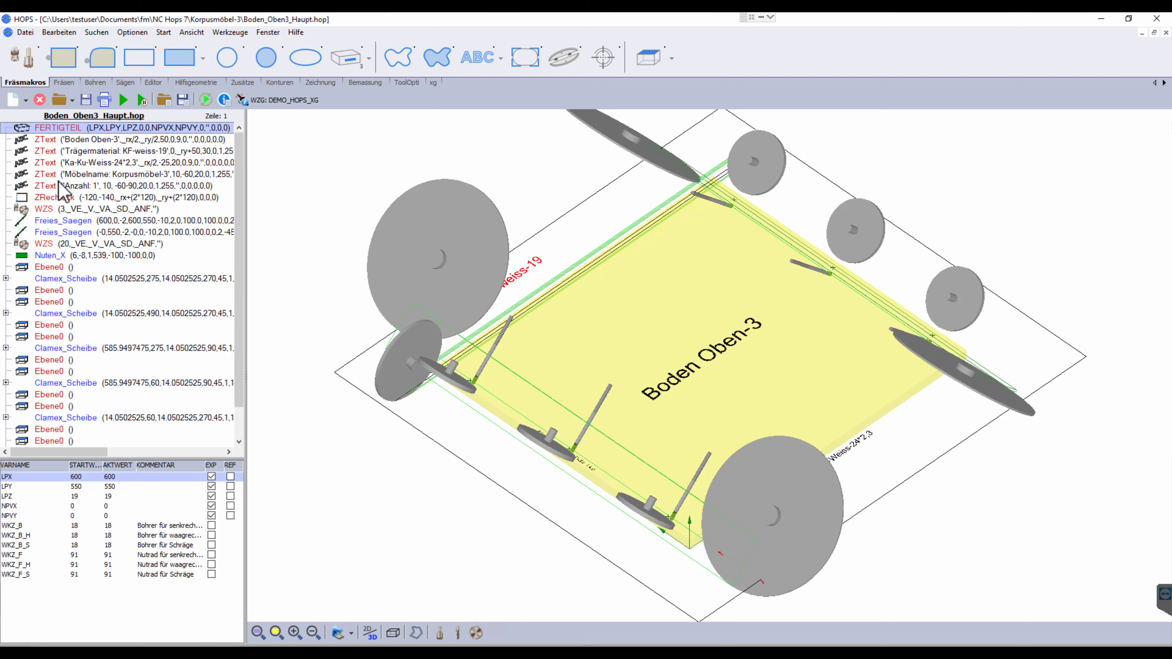
click(59, 100)
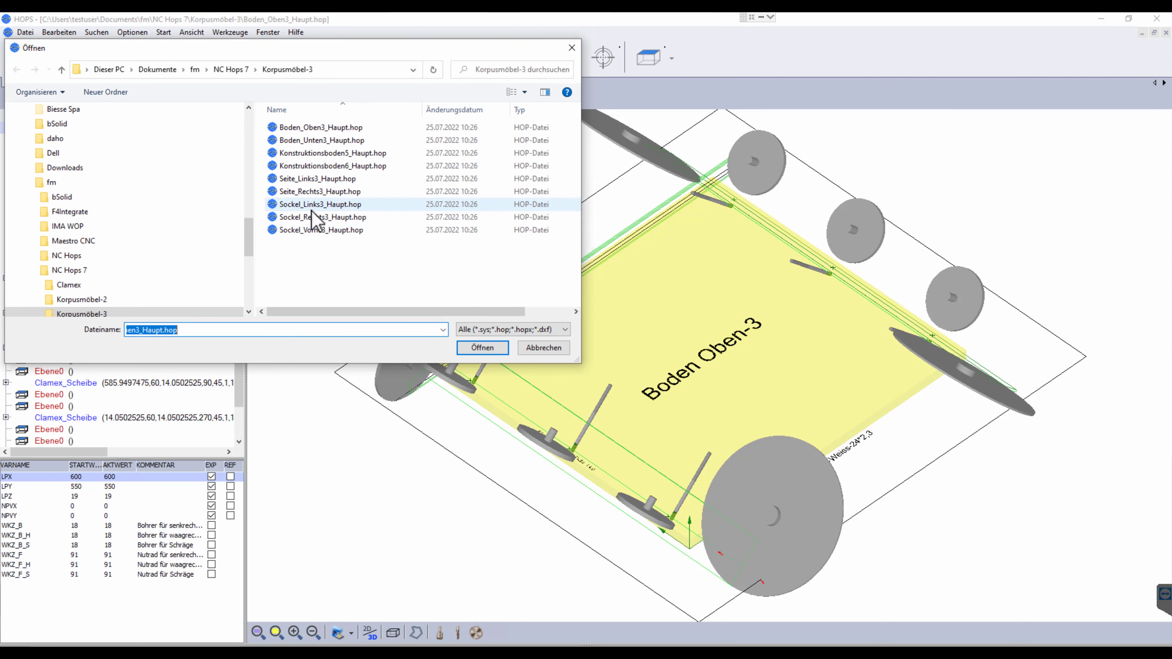
- Load Seite_Links3_Haupt.hop, the 1500 × 550 Seite Links-3 panel
click(318, 179)
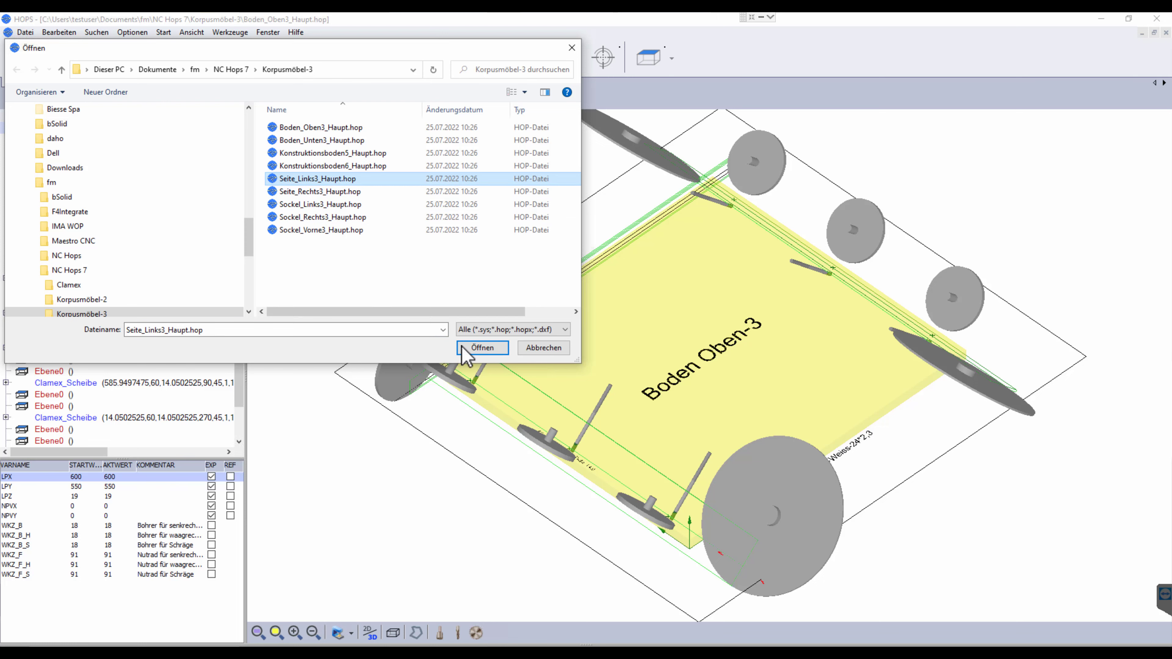
click(462, 349)
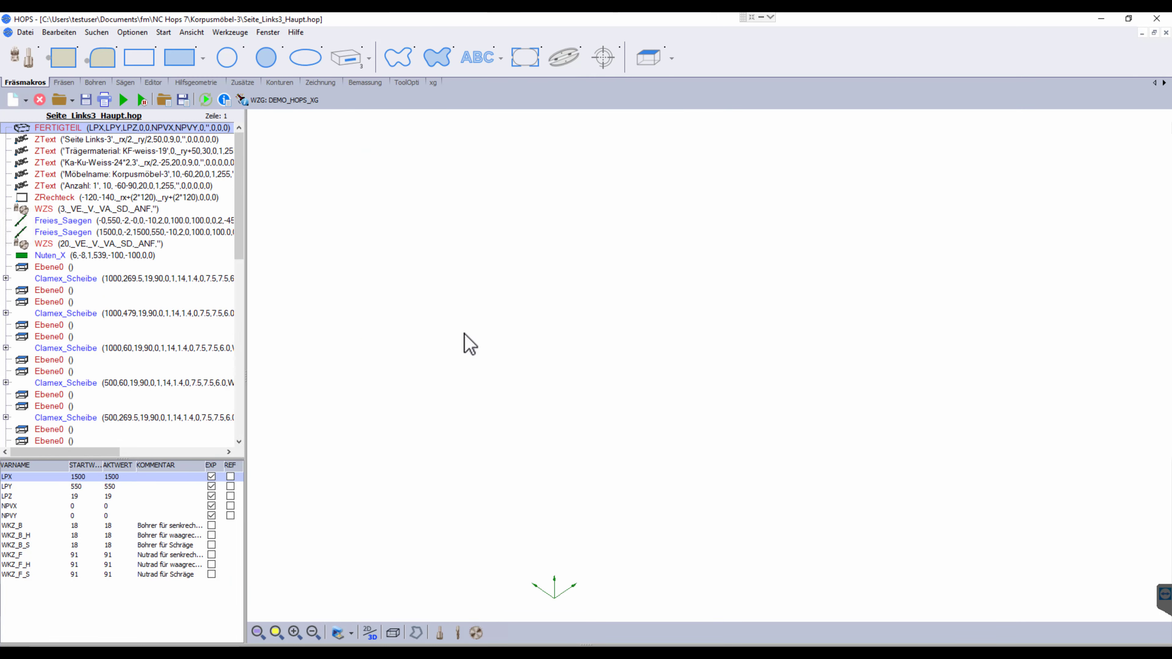